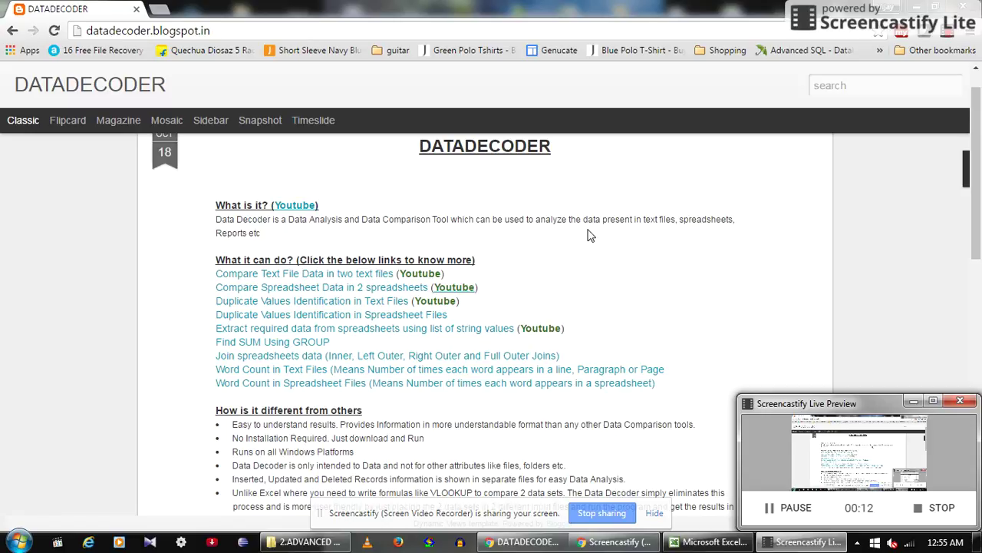
Step: Highlight the 'Compare Spreadsheet Data in 2 spreadsheets' blog link, then bring up the Excel DATA workbook
left_click_drag(215, 287, 430, 285)
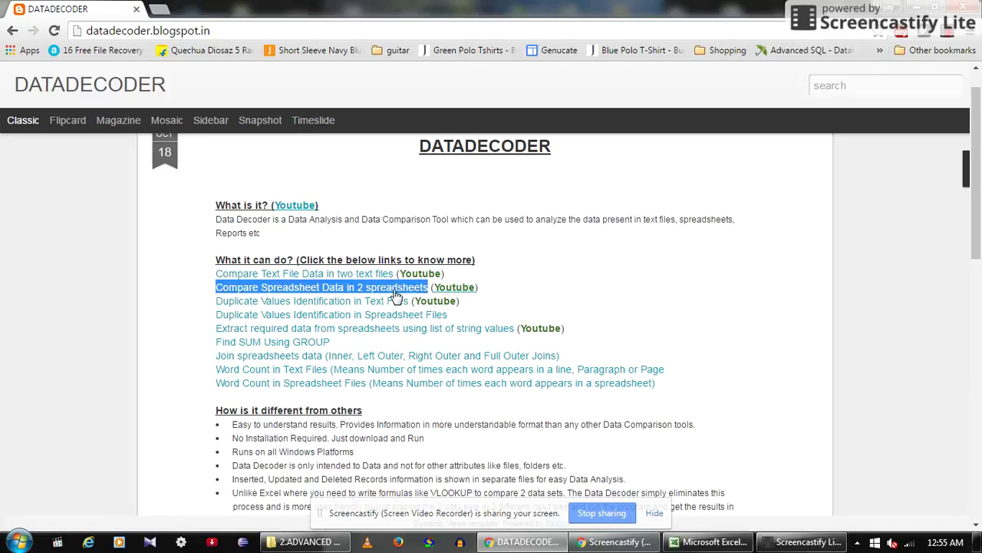
left_click(163, 299)
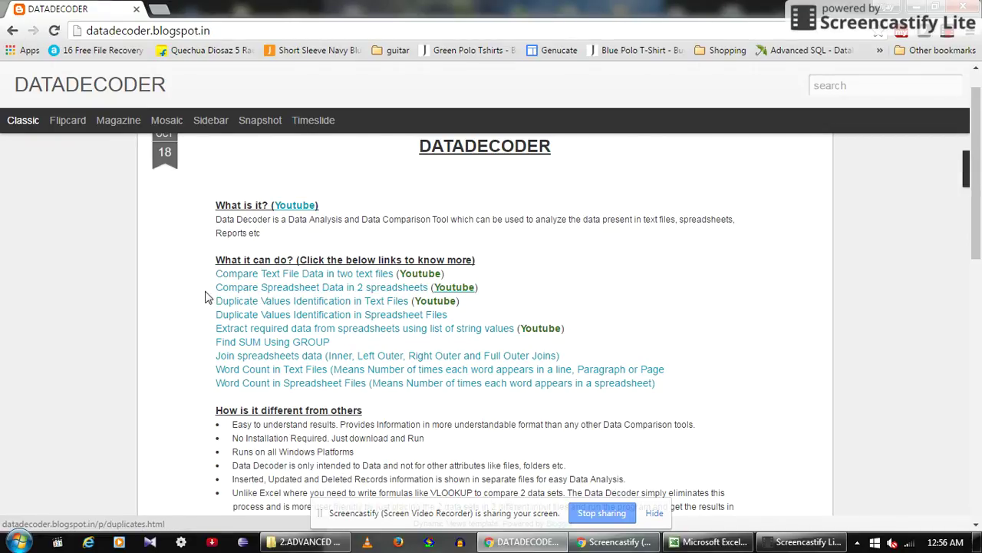
left_click_drag(215, 287, 427, 281)
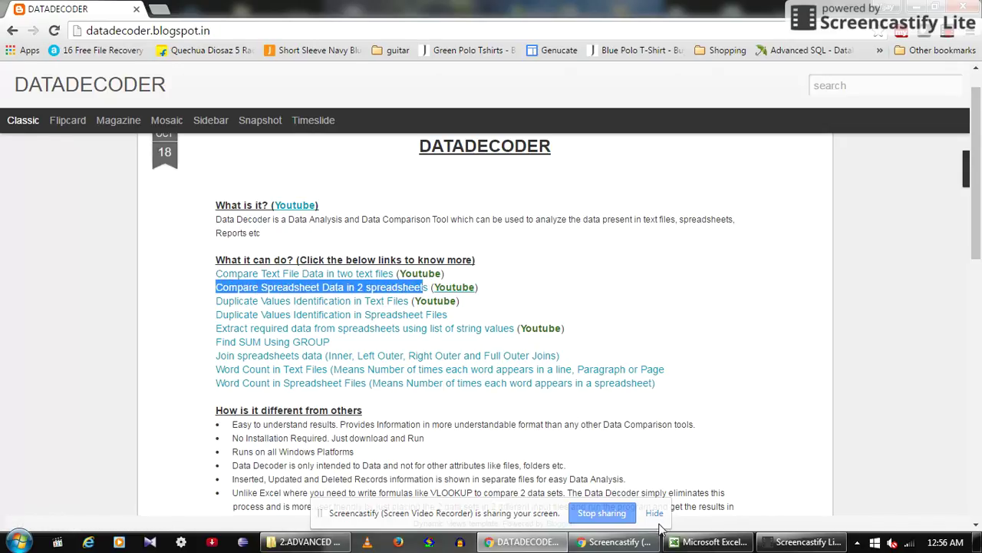
left_click(704, 543)
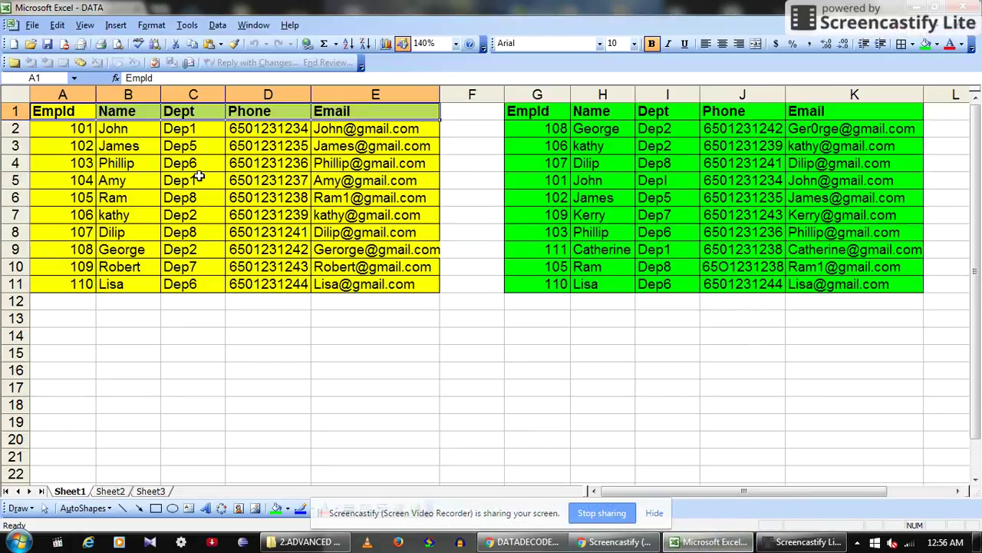
left_click(70, 111)
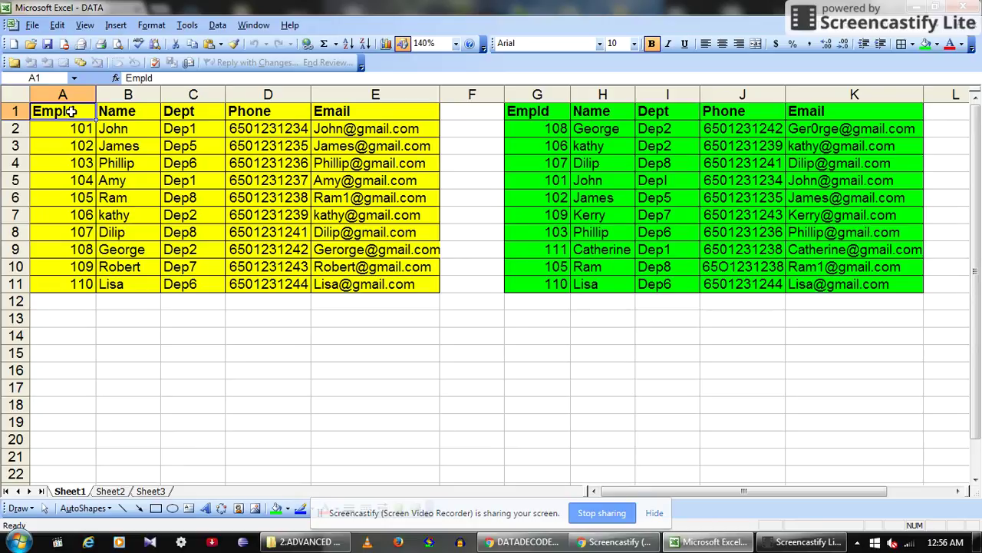
key("shift+Down")
key("shift+Down")
key("shift+Down")
key("shift+Down")
key("shift+Down")
key("shift+Down")
key("shift+Down")
key("shift+Down")
key("shift+Down")
key("shift+Down")
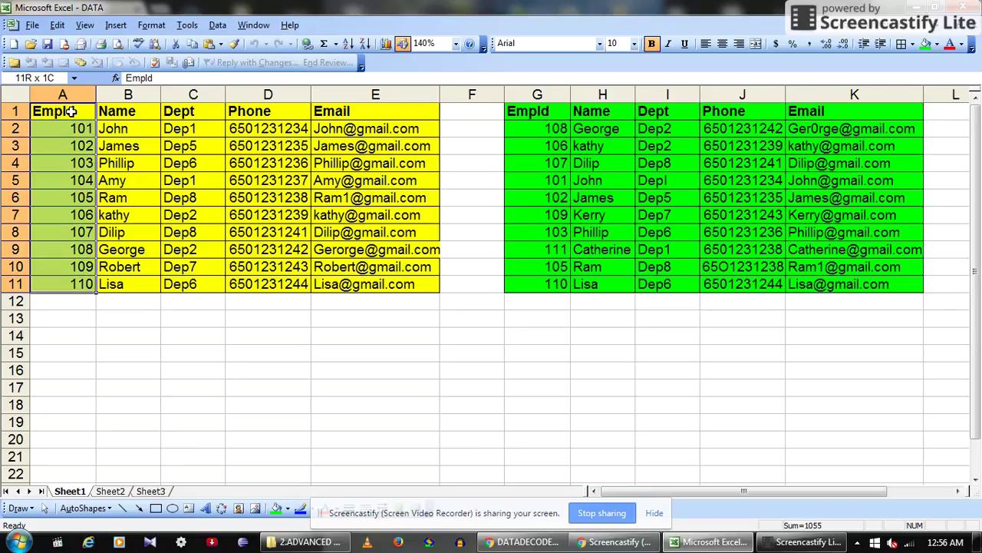
key("shift+Right")
key("shift+Right")
key("shift+Right")
key("shift+Right")
left_click(71, 111)
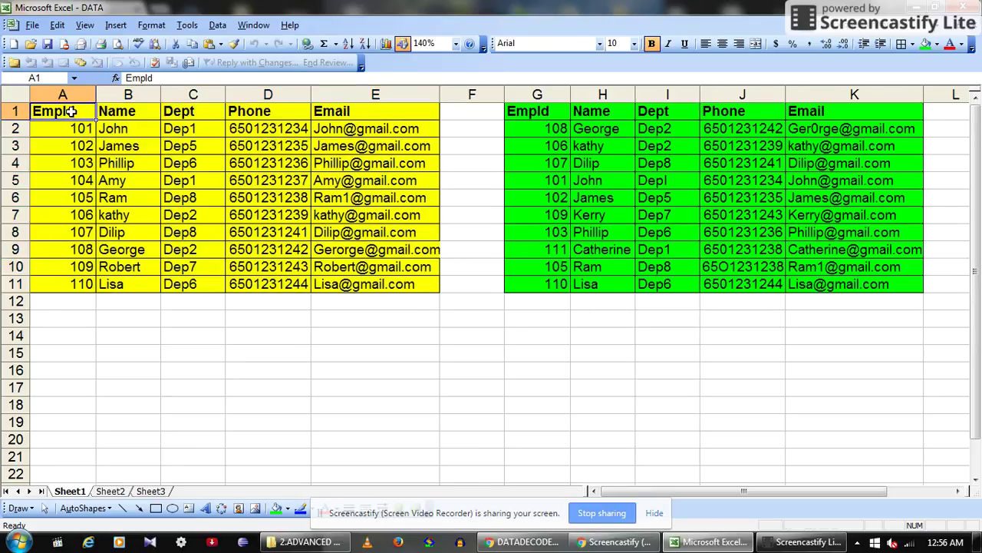
key("Right")
key("Right")
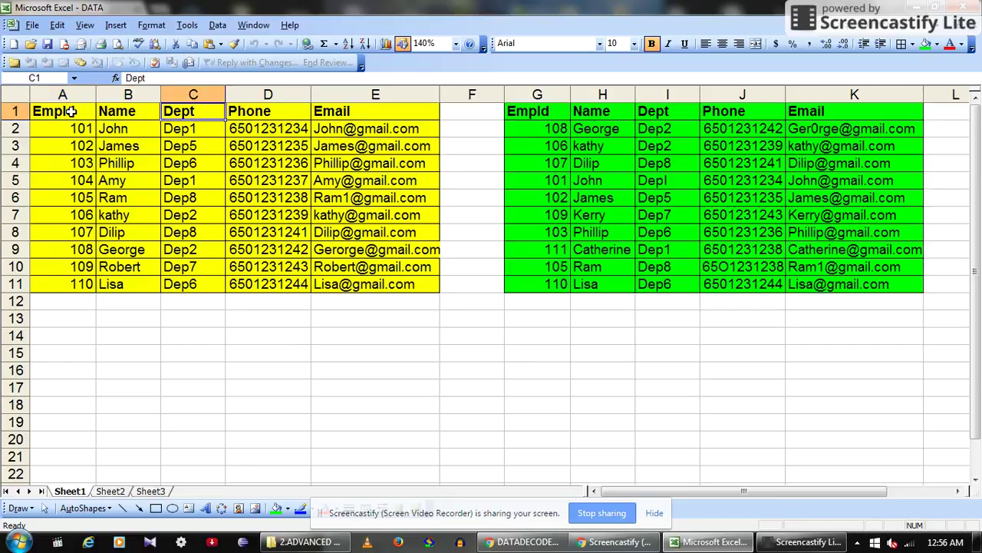
key("Right")
key("Right")
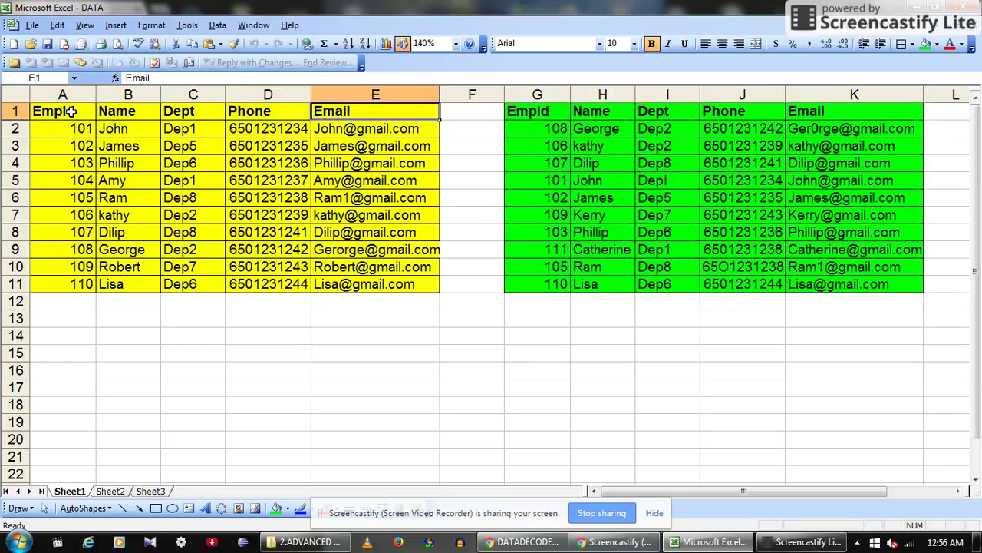
left_click(71, 111)
key("Down")
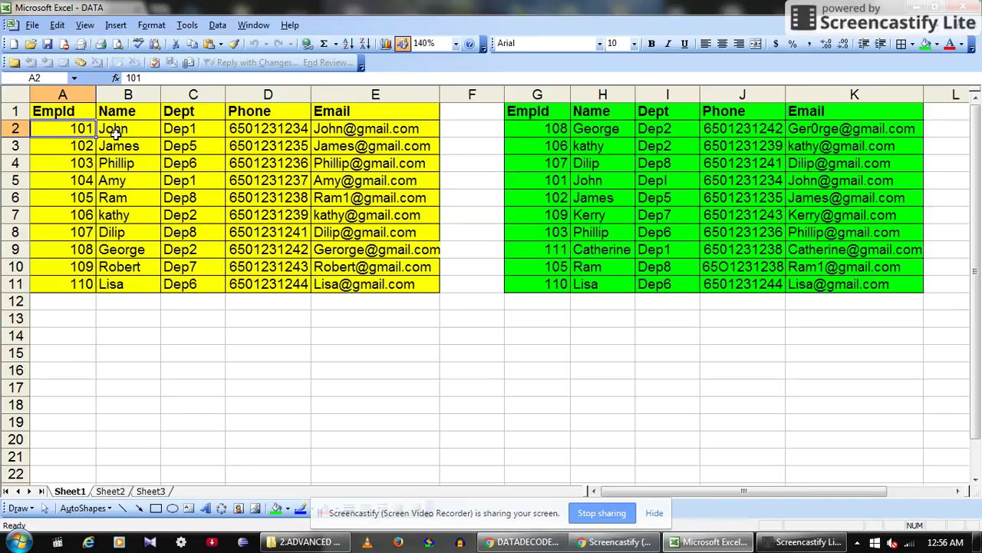
left_click(115, 134)
left_click(183, 136)
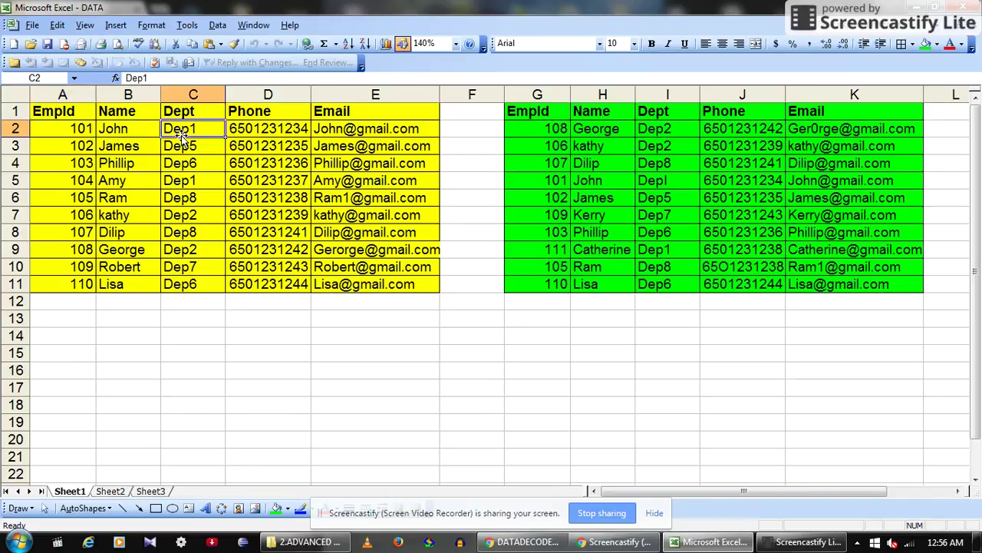
left_click(252, 130)
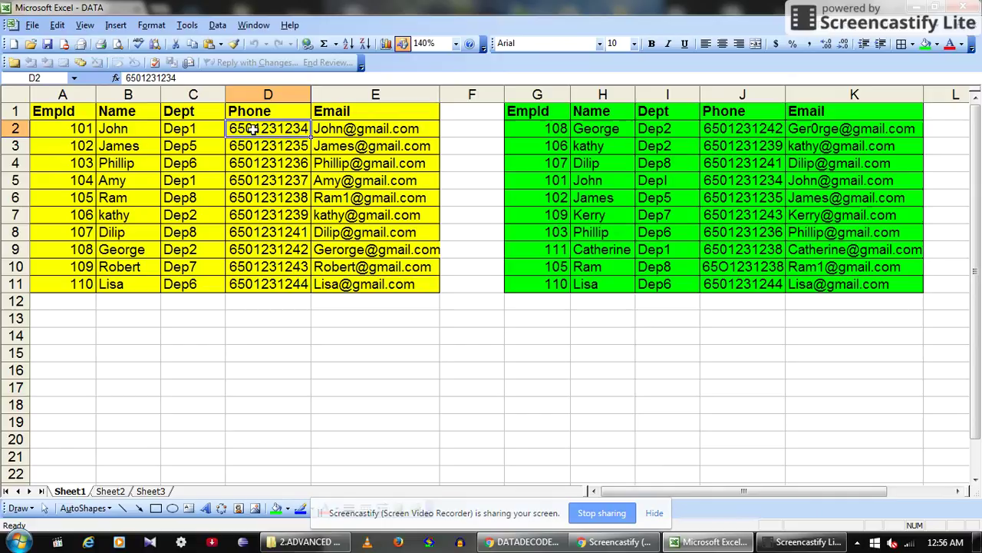
left_click(343, 130)
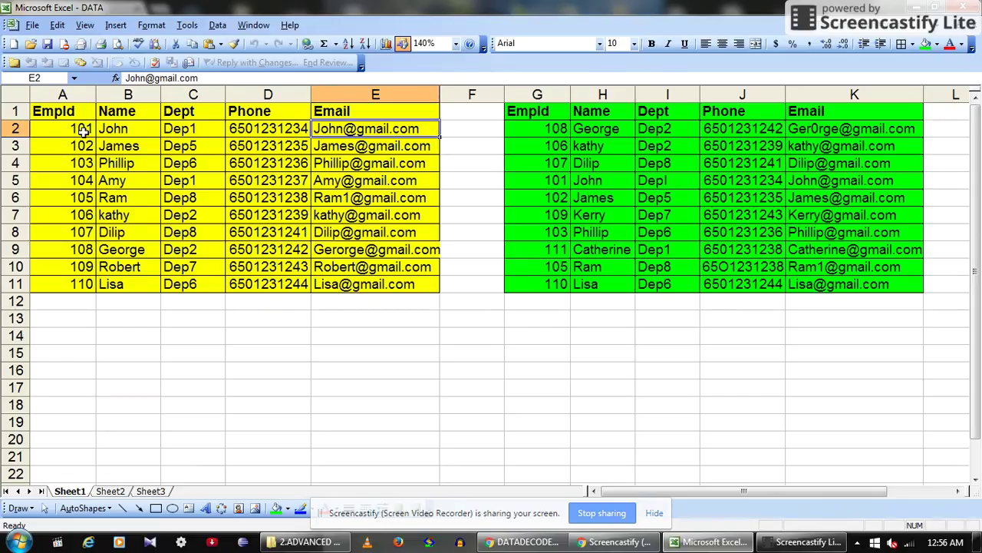
left_click_drag(78, 131, 78, 284)
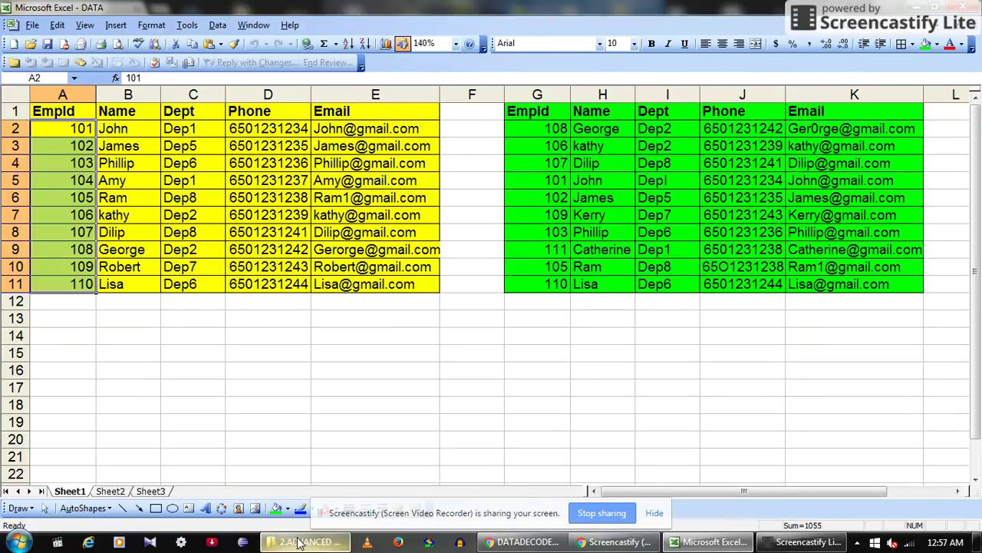
left_click(528, 541)
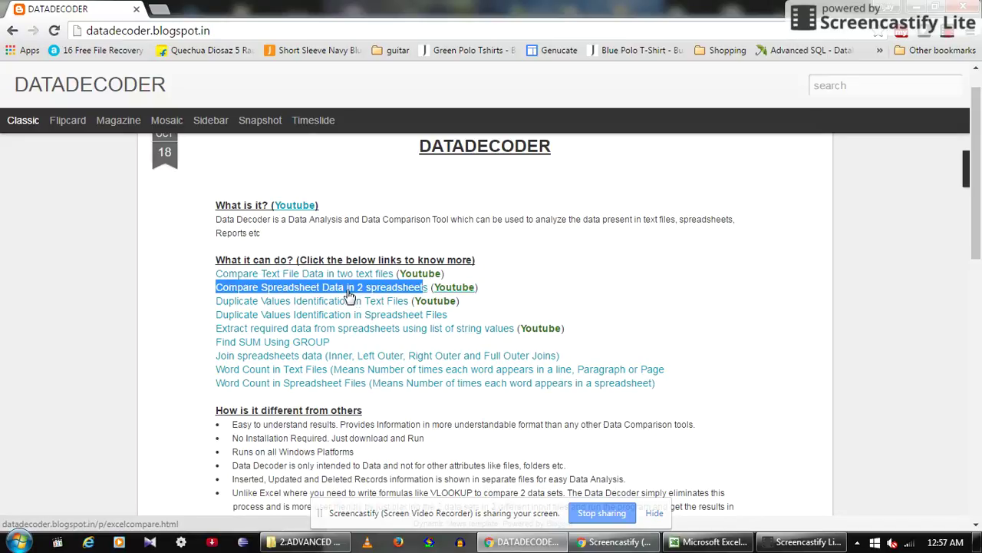
Step: Go over the 2.ADVANCED COMPARE folder's compare tools and text files, then open File1 in Notepad
left_click(306, 542)
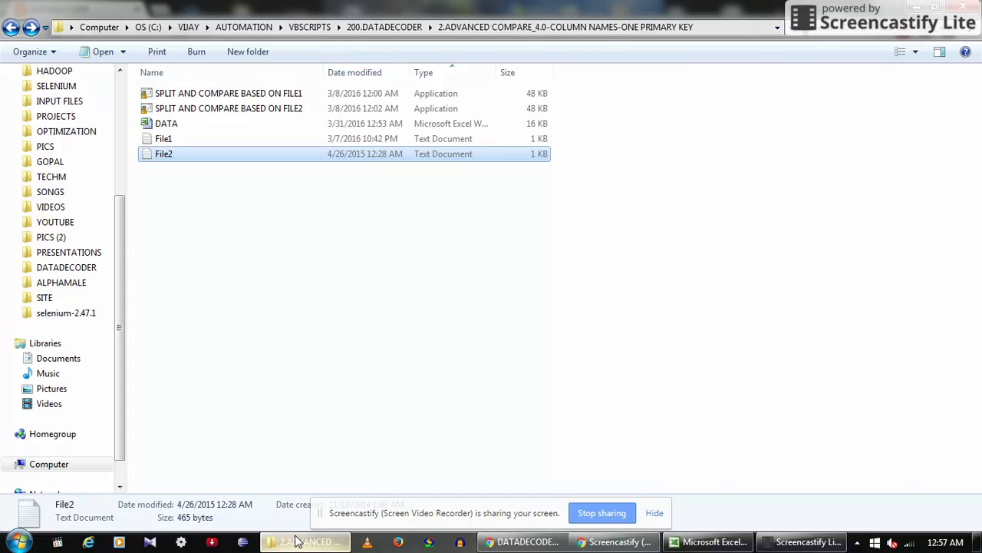
left_click(355, 396)
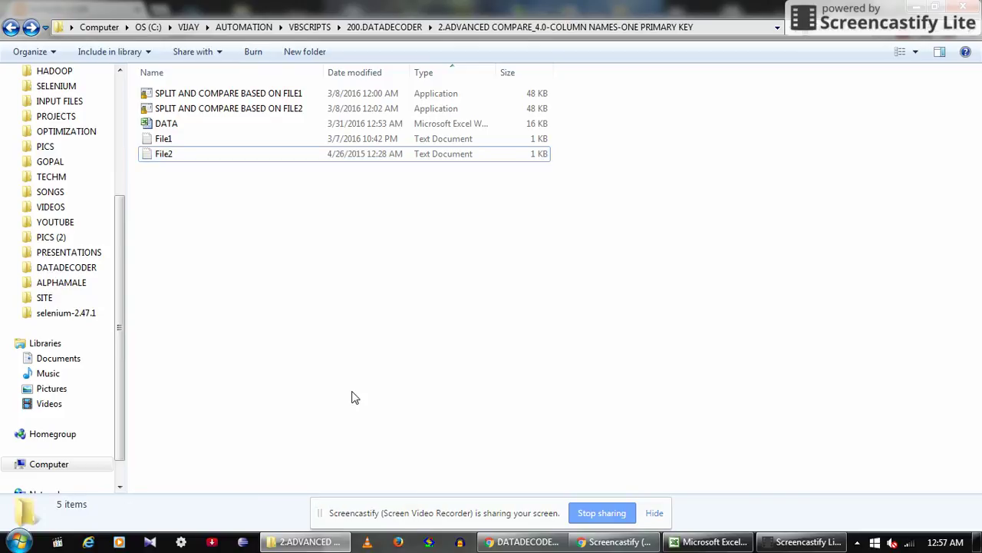
left_click(174, 98)
left_click(168, 111)
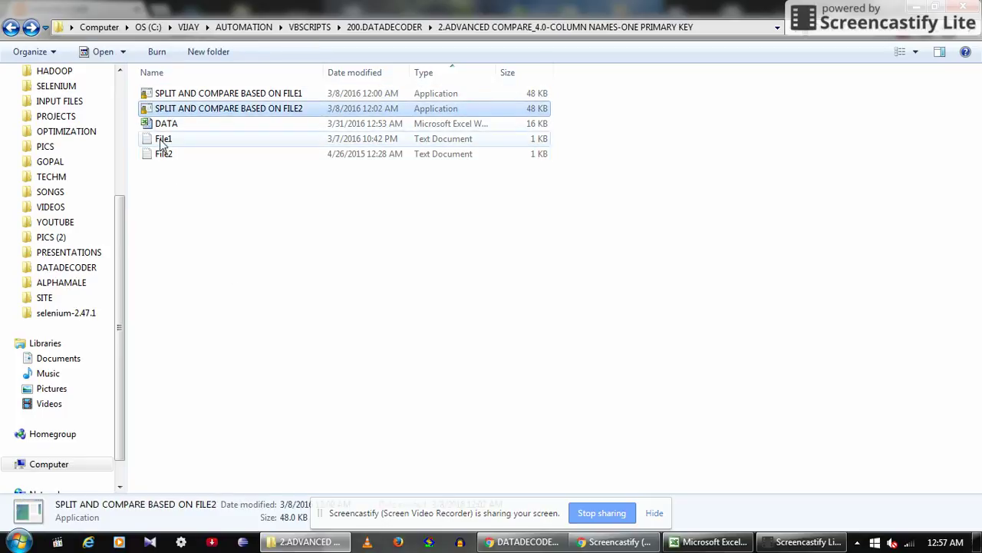
left_click(160, 140)
left_click(160, 155)
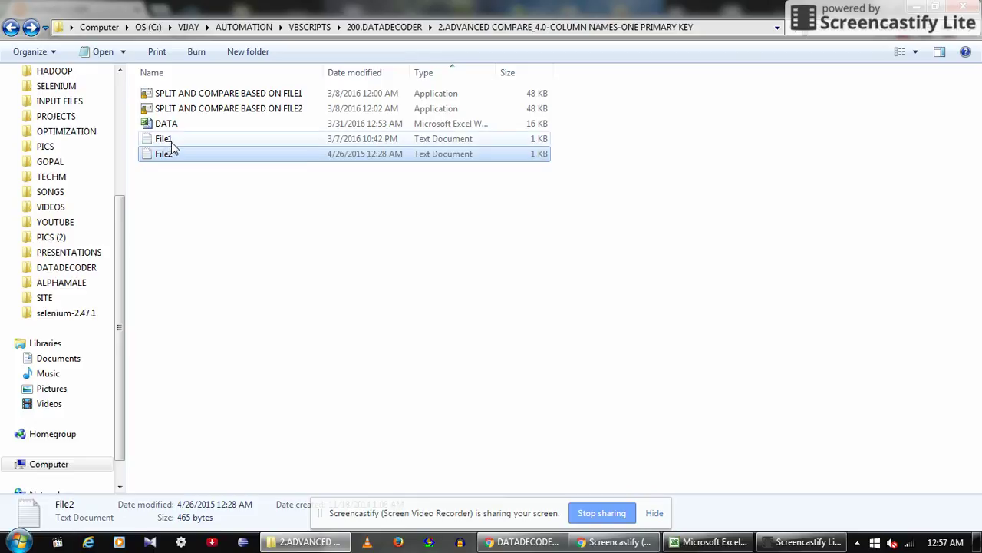
double_click(170, 141)
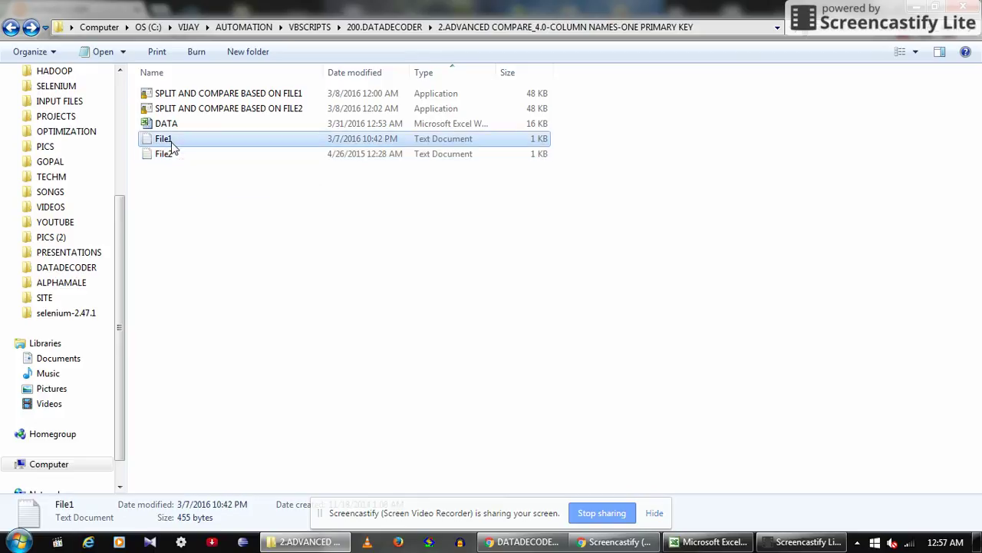
Step: Copy the first employee table A1:E11 from the Excel DATA sheet
key("alt+Tab")
key("alt+Tab")
key("alt+Tab")
key("alt+Tab")
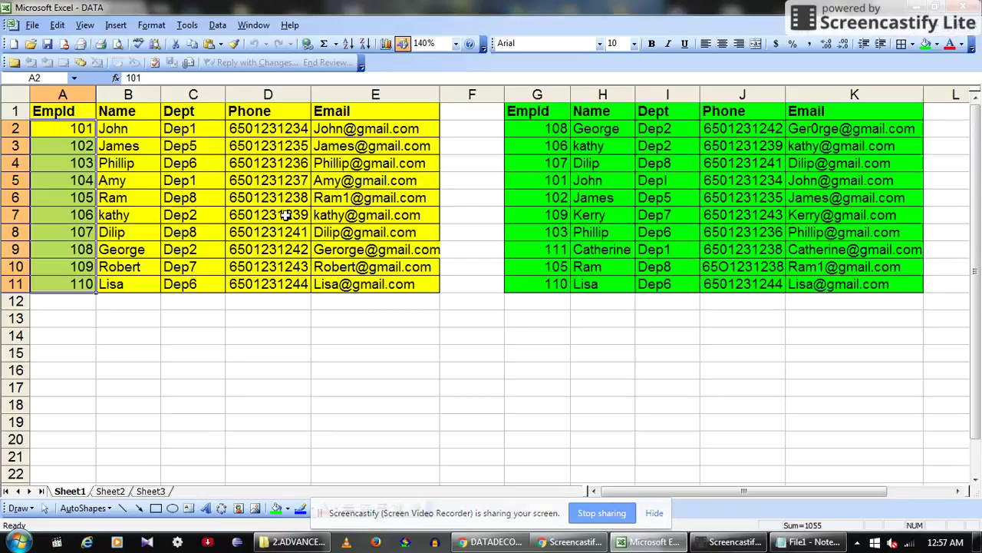
left_click(69, 110)
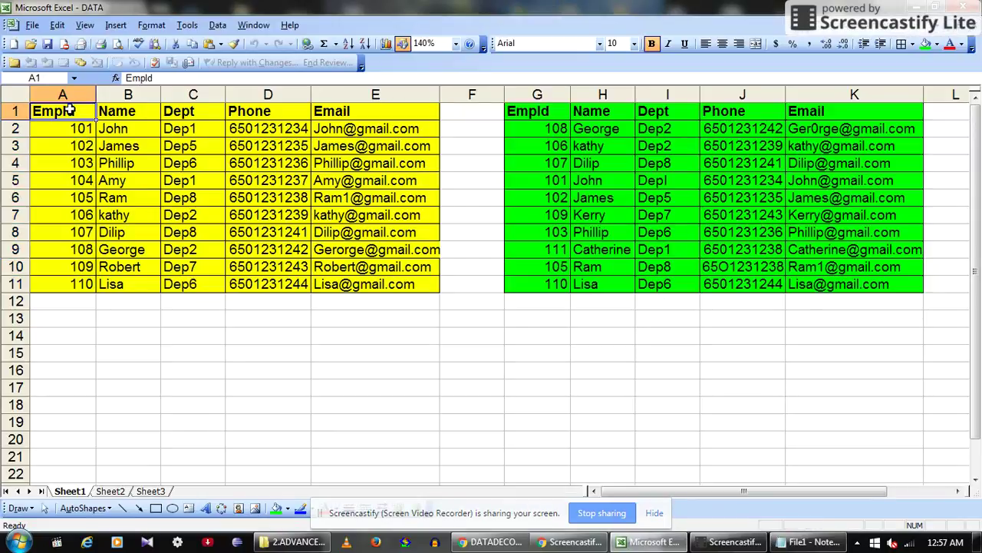
key("shift+Down")
key("shift+Down")
key("shift+Down")
key("shift+Down")
key("shift+Down")
key("shift+Down")
key("shift+Down")
key("shift+Down")
key("shift+Down")
key("shift+Down")
key("shift+Right")
key("shift+Right")
key("shift+Right")
key("shift+Right")
key("shift+Right")
key("shift+Left")
key("ctrl+c")
Step: Replace File1's text with the copied table, save it, then select the green table G1:K11
key("alt+Tab")
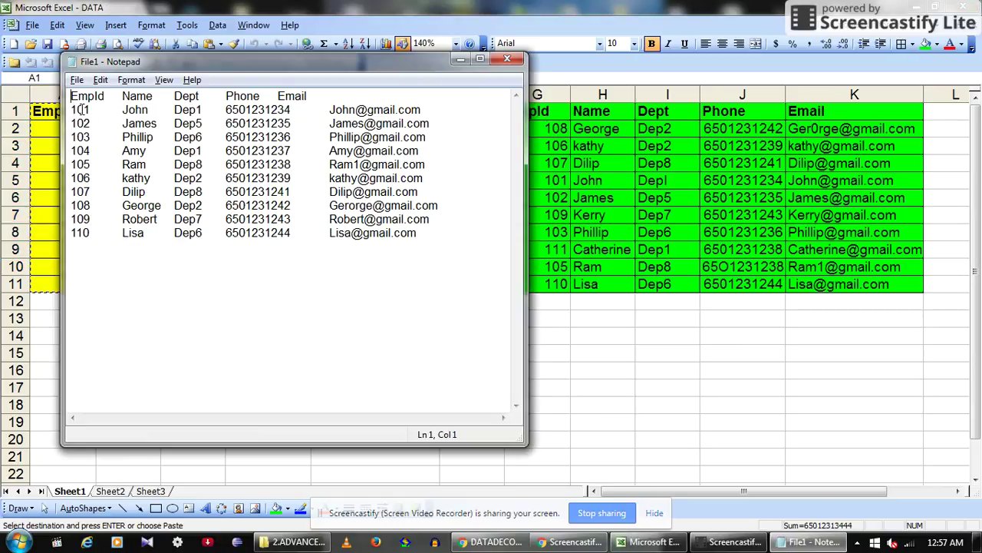
key("ctrl+a")
key("ctrl+v")
key("BackSpace")
key("alt+F4")
key("Return")
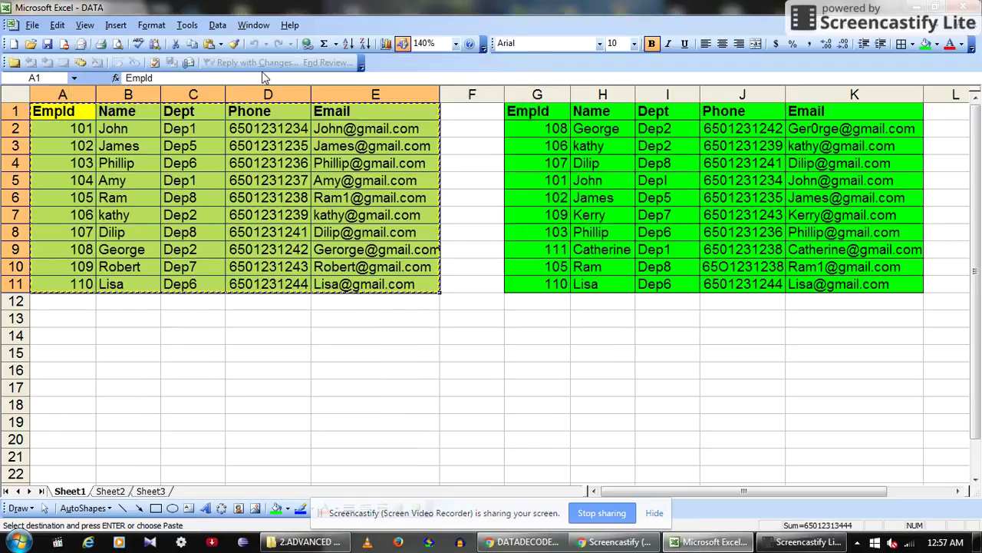
left_click(522, 117)
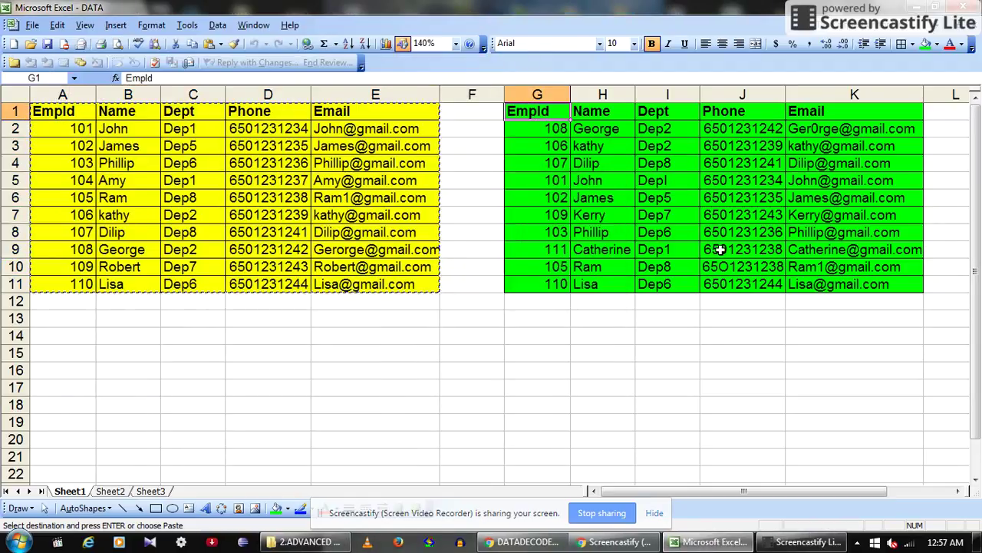
left_click(835, 291, "shift")
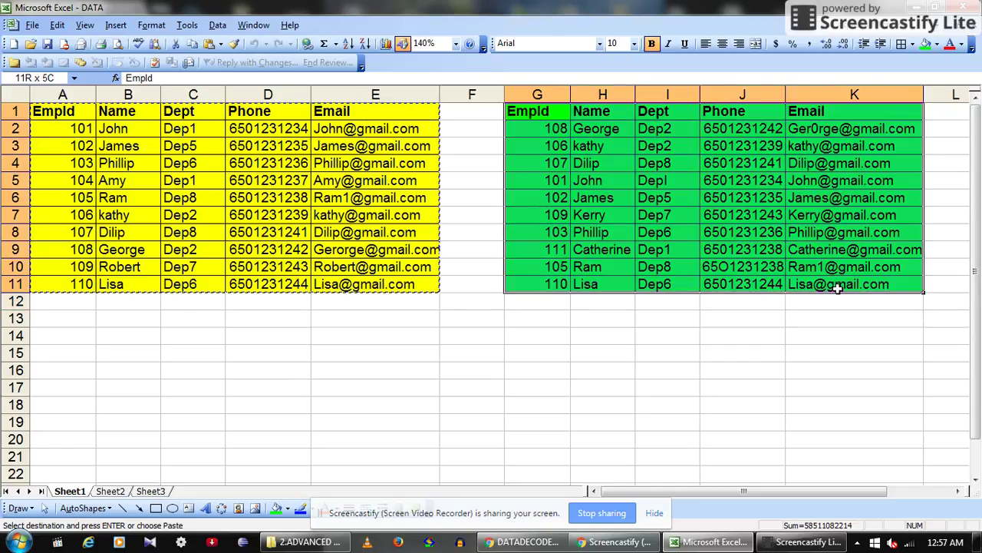
Step: Open File2, replace its contents with the green table's rows, and close it at the save prompt
key("alt+Tab")
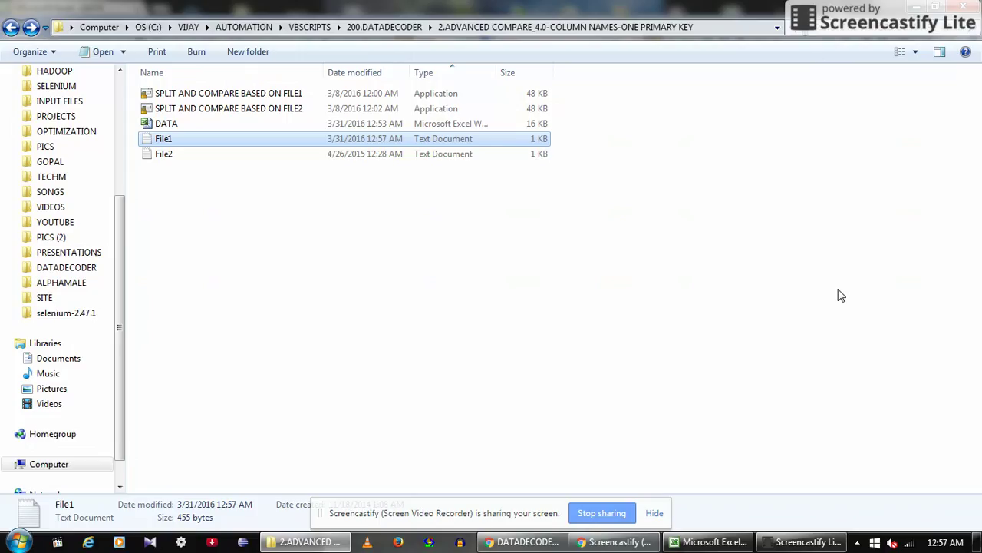
double_click(180, 155)
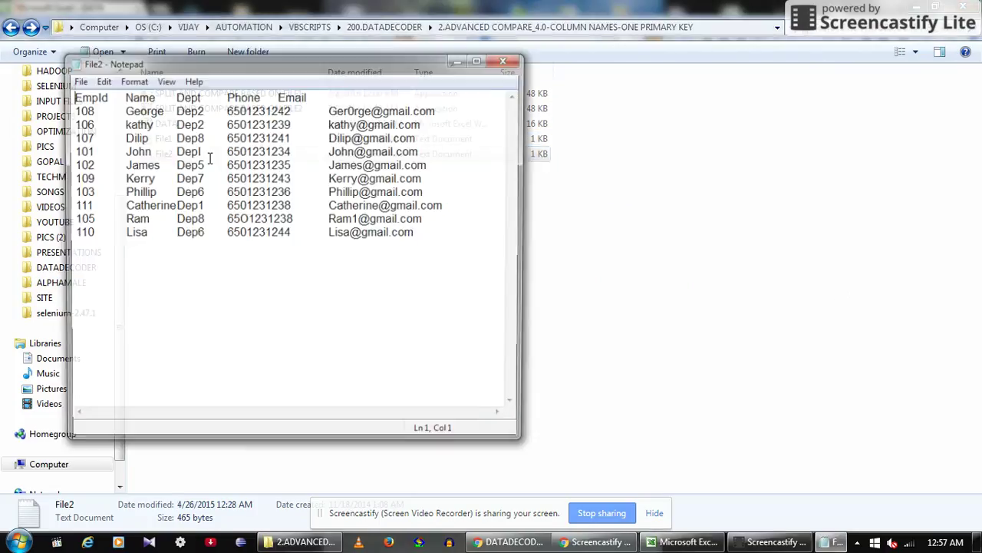
key("ctrl+a")
key("ctrl+End")
key("Up")
key("End")
key("alt+F4")
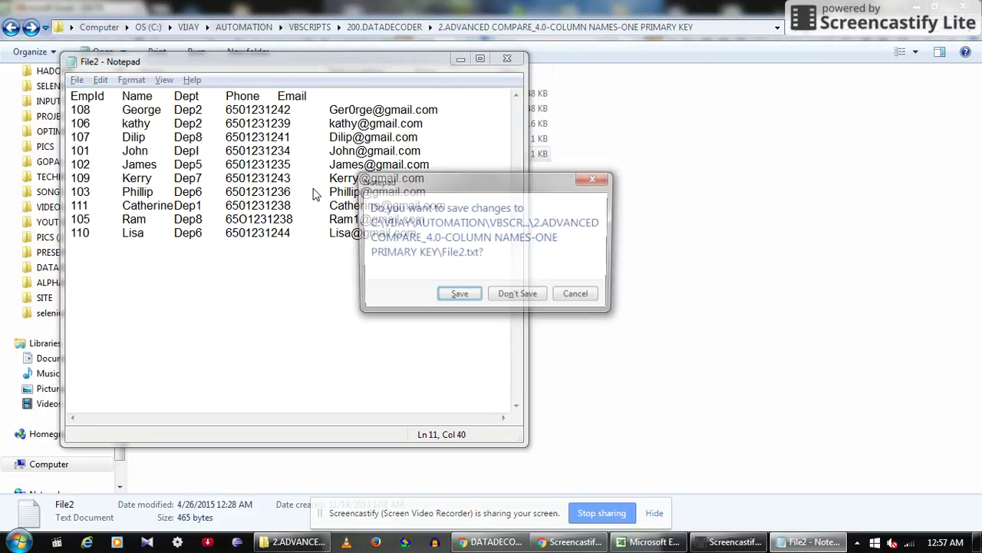
key("n")
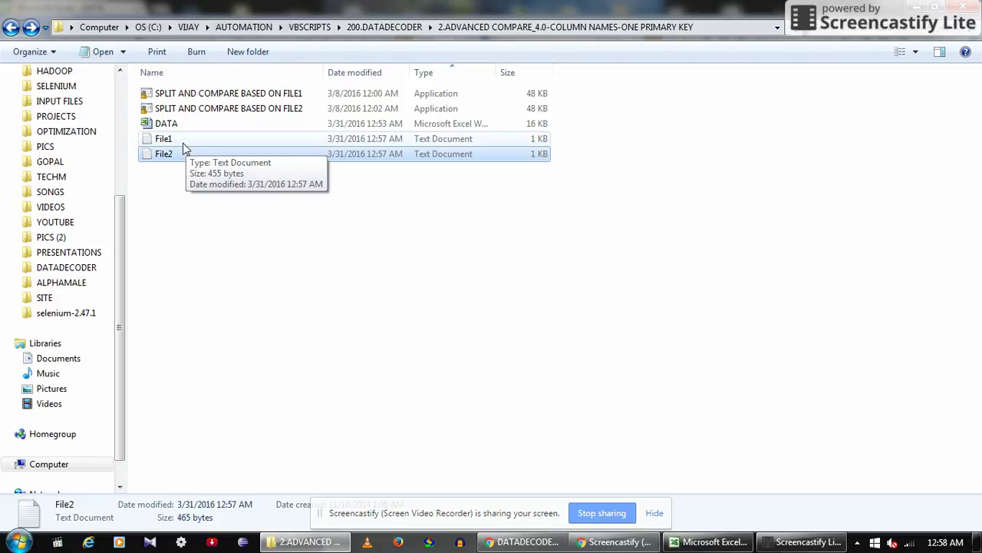
Step: Reopen File1 and File2 to confirm their saved tables, then return to the Excel DATA workbook
double_click(164, 139)
key("alt+F4")
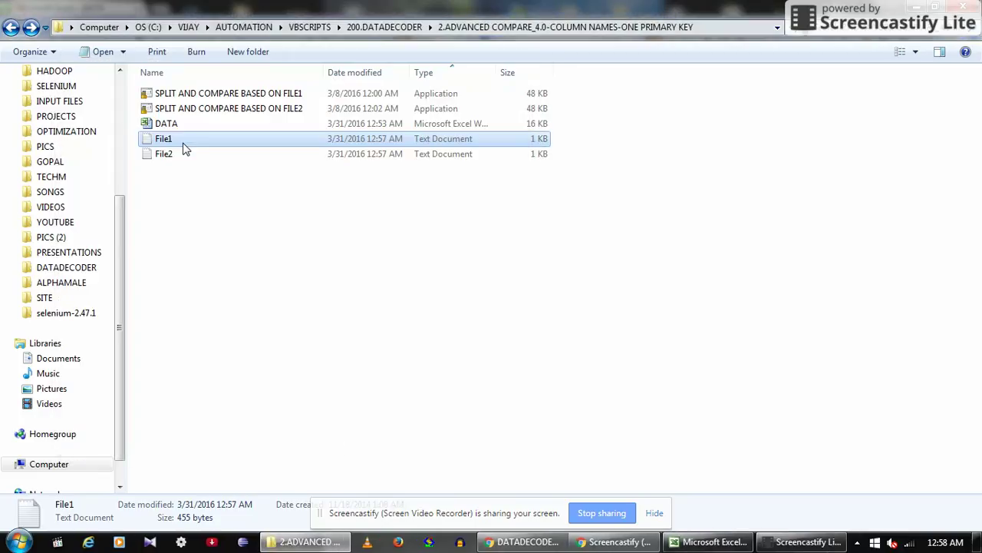
key("Down")
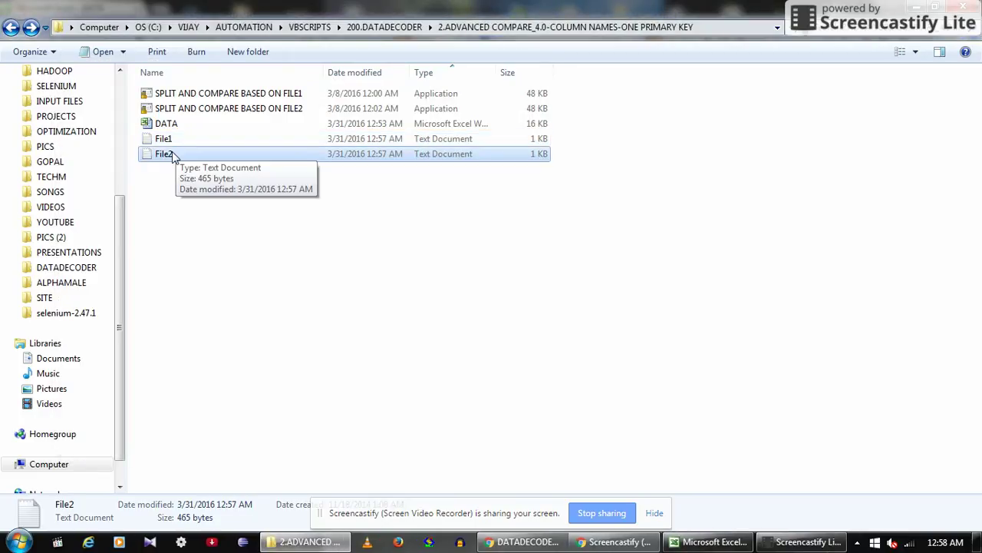
double_click(172, 153)
key("alt+F4")
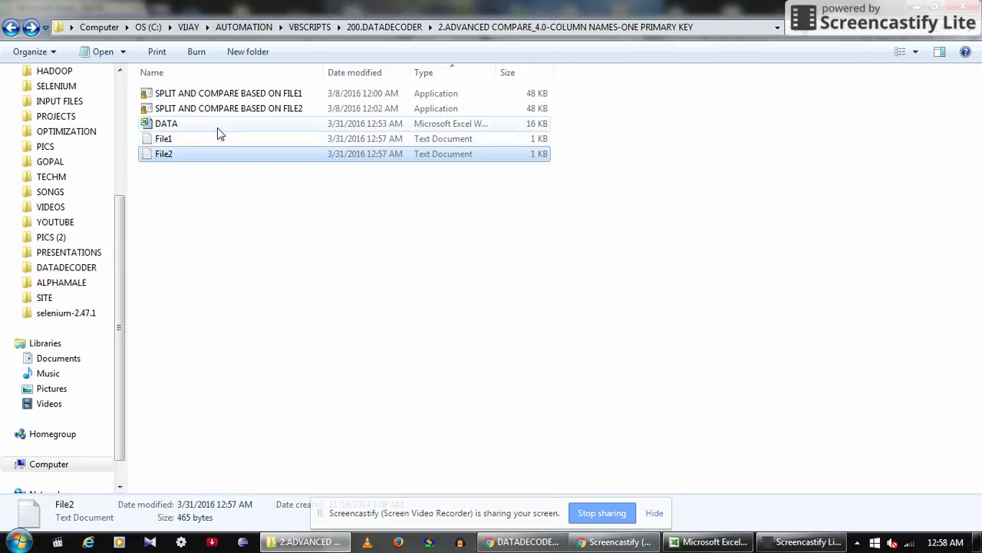
key("alt+Tab")
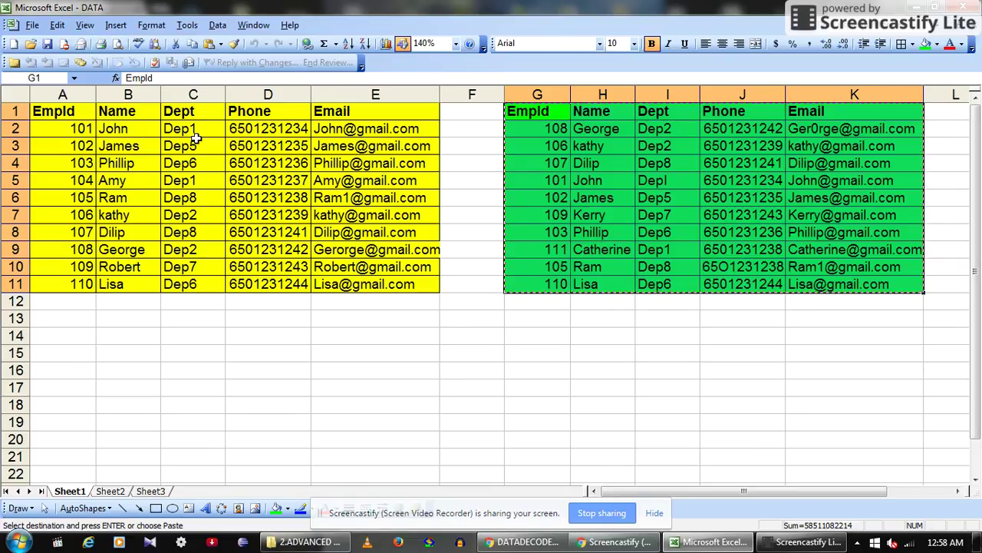
Step: Select the five header cells A1:E1, EmpId to Email, then return to the compare-tools folder
left_click_drag(80, 111, 79, 112)
key("shift+Down")
key("shift+Up")
key("shift+Up")
key("shift+Right")
key("shift+Right")
key("shift+Right")
key("shift+Right")
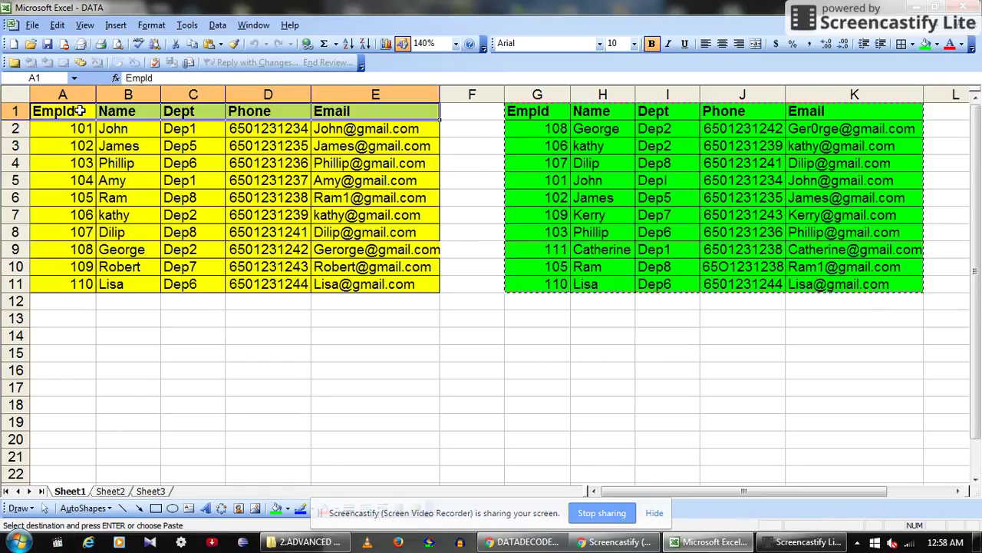
key("alt+Tab")
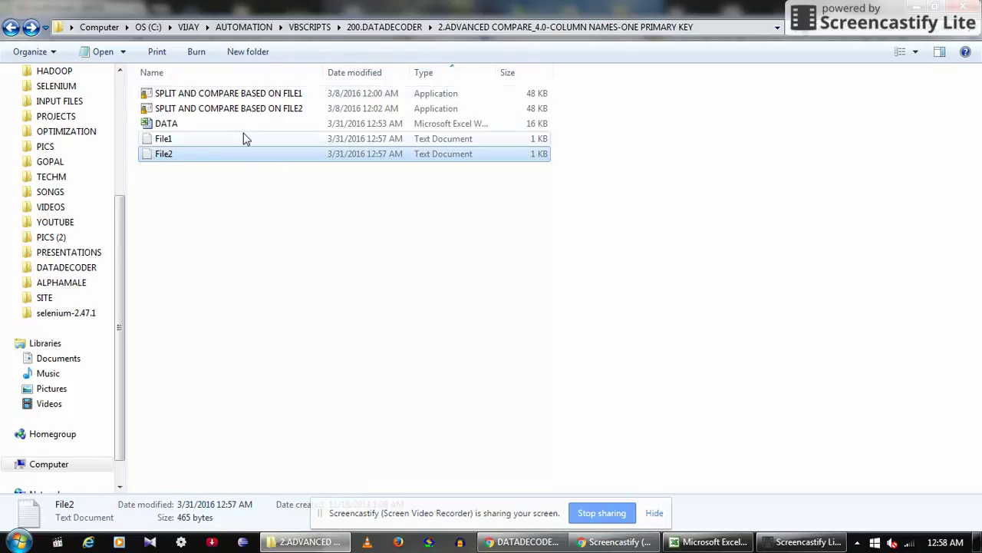
Step: Run SPLIT AND COMPARE BASED ON FILE1 with 5 columns and primary key in column 1
double_click(214, 95)
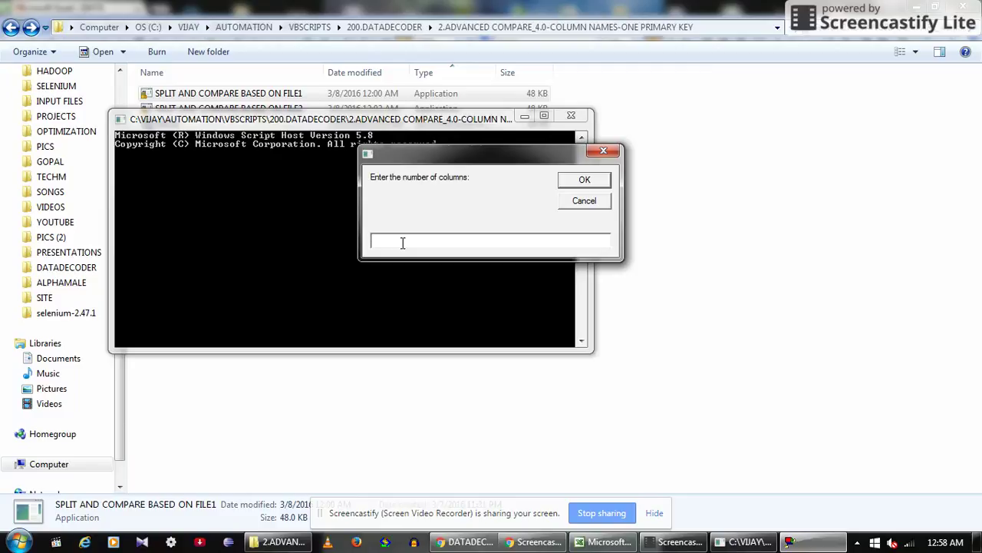
type("5")
left_click(587, 181)
type("1")
left_click(569, 181)
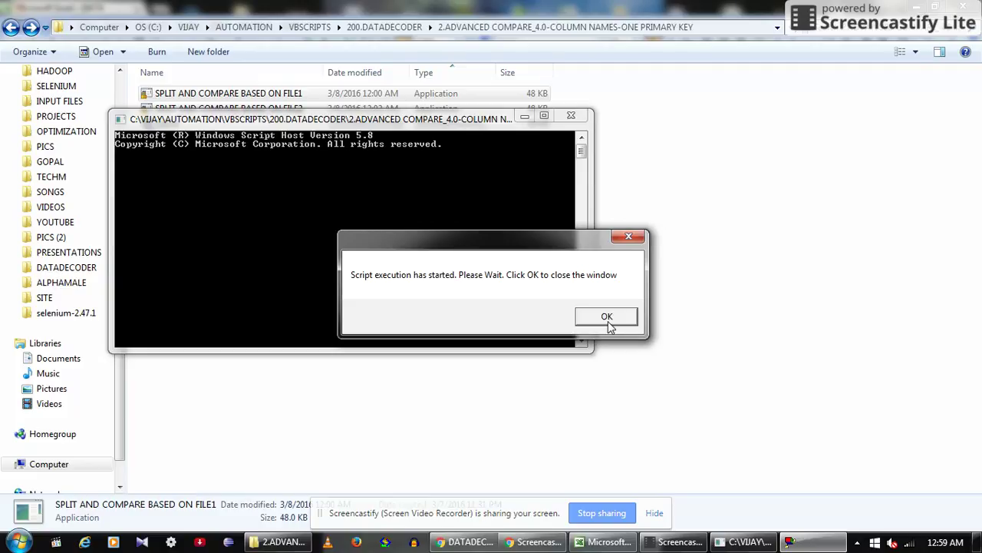
Step: Acknowledge the started, Dept and progress messages, then close the completion message and script console
left_click(611, 321)
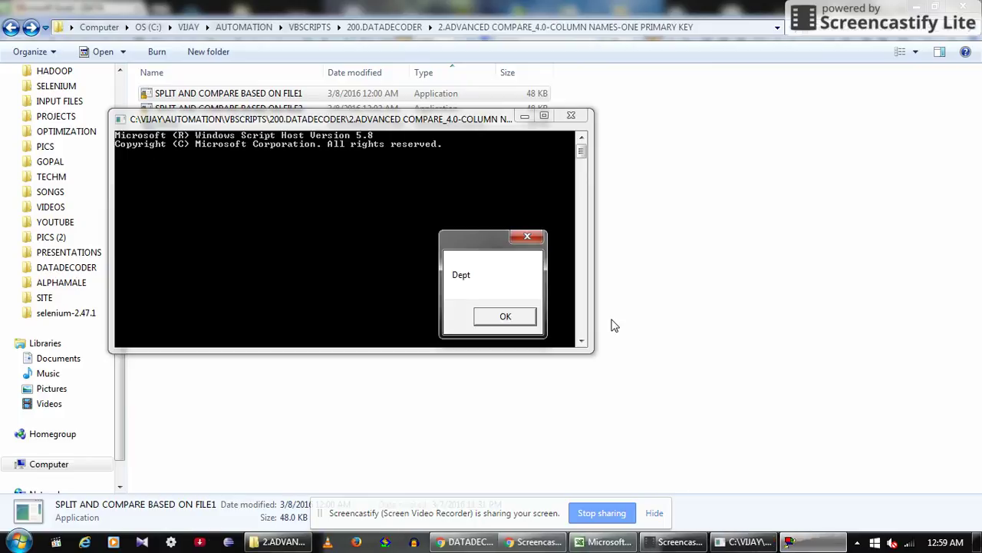
left_click(507, 321)
left_click(505, 320)
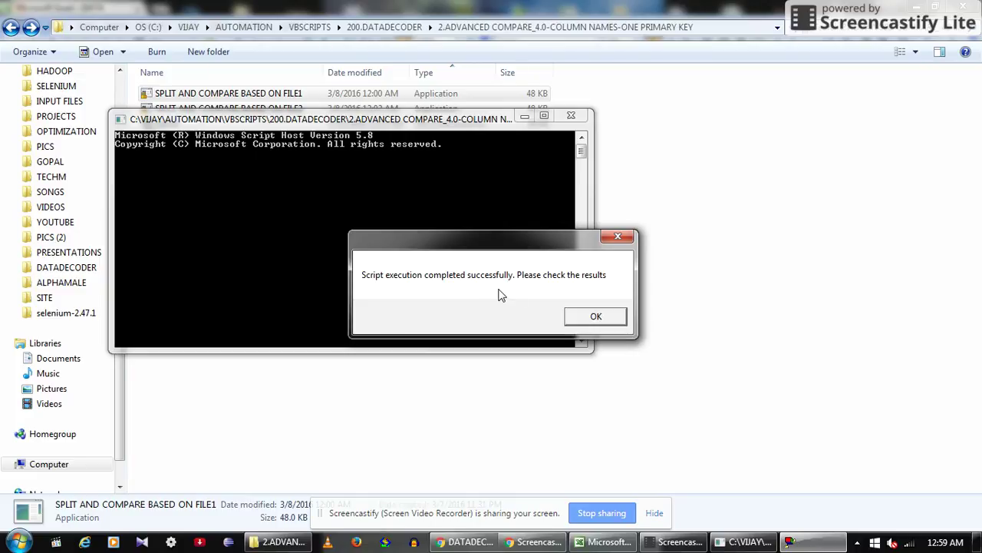
left_click(597, 321)
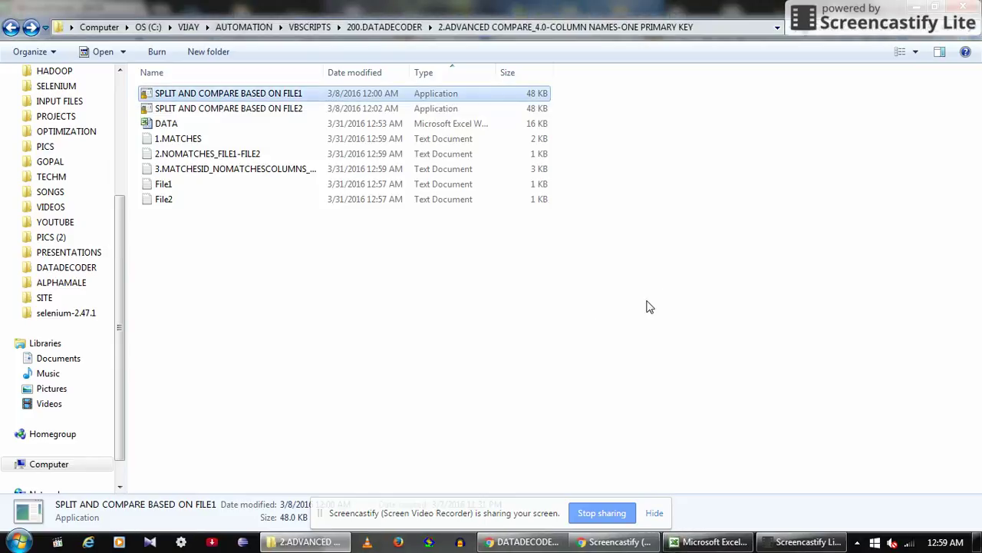
Step: Select the three new result files, then open the 1.MATCHES report in Notepad
key("shift+Down")
key("shift+Down")
left_click(183, 146)
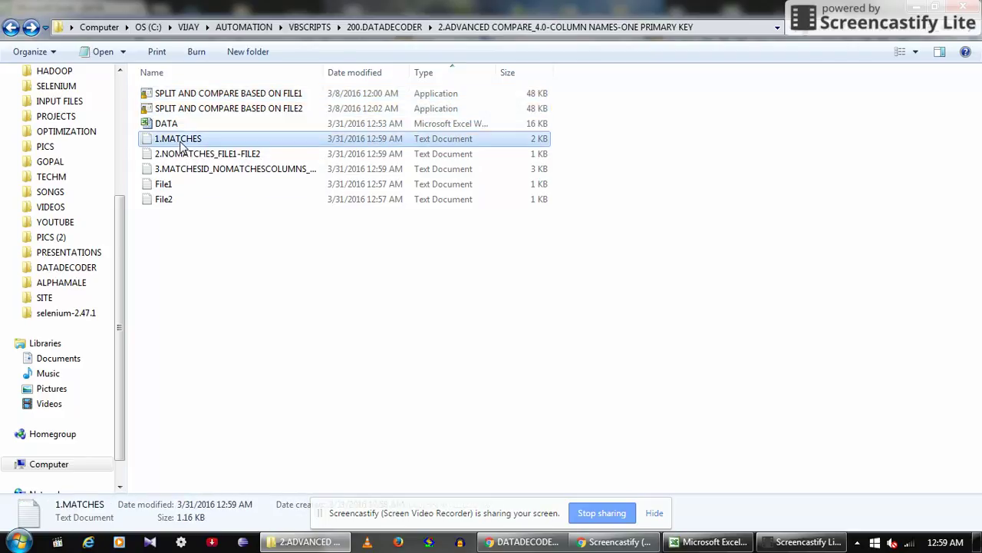
key("shift+Down")
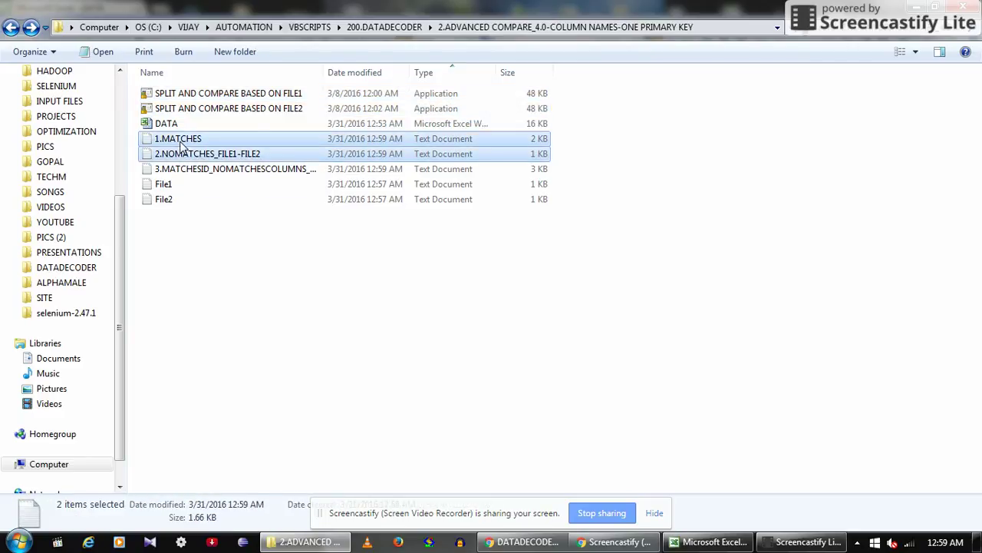
key("shift+Down")
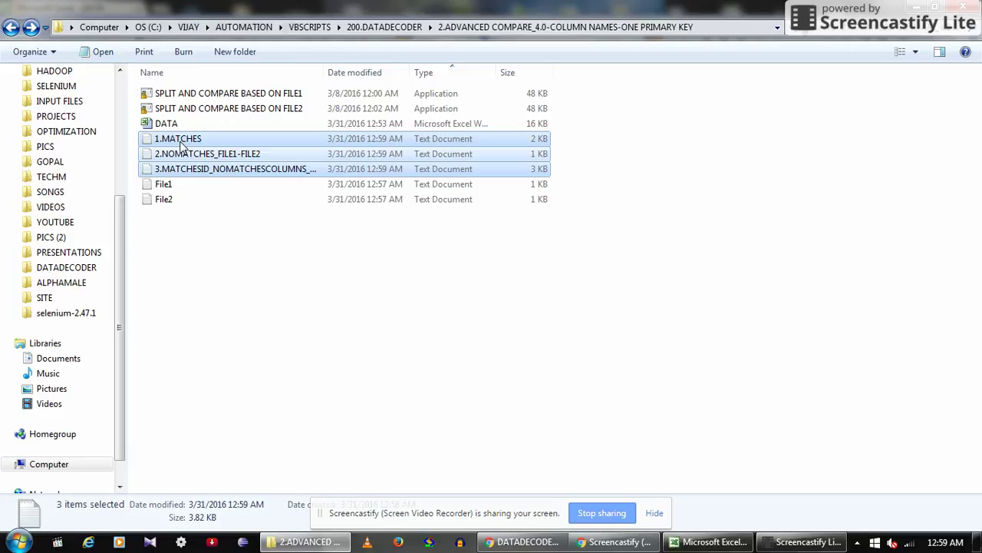
double_click(182, 142)
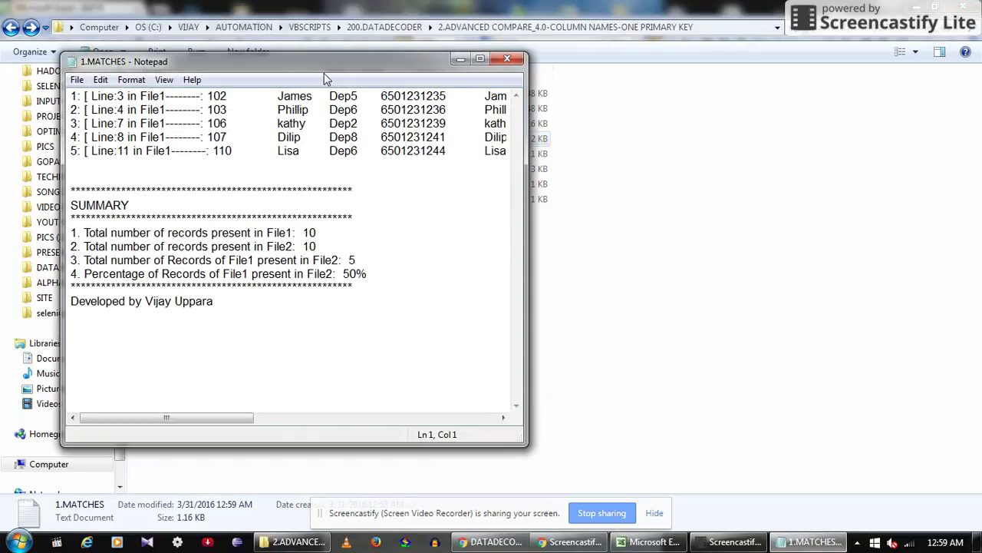
left_click(481, 60)
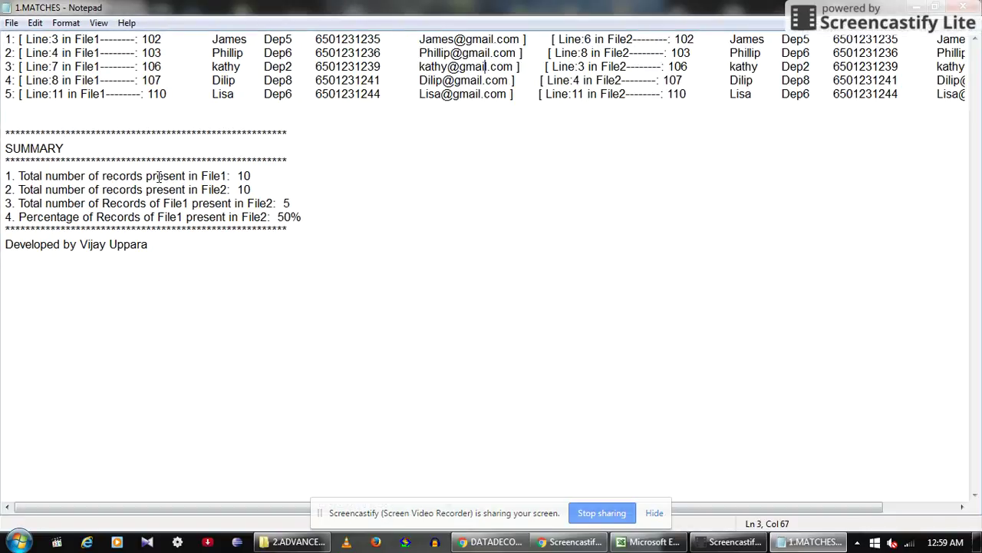
left_click(266, 176)
key("shift+Home")
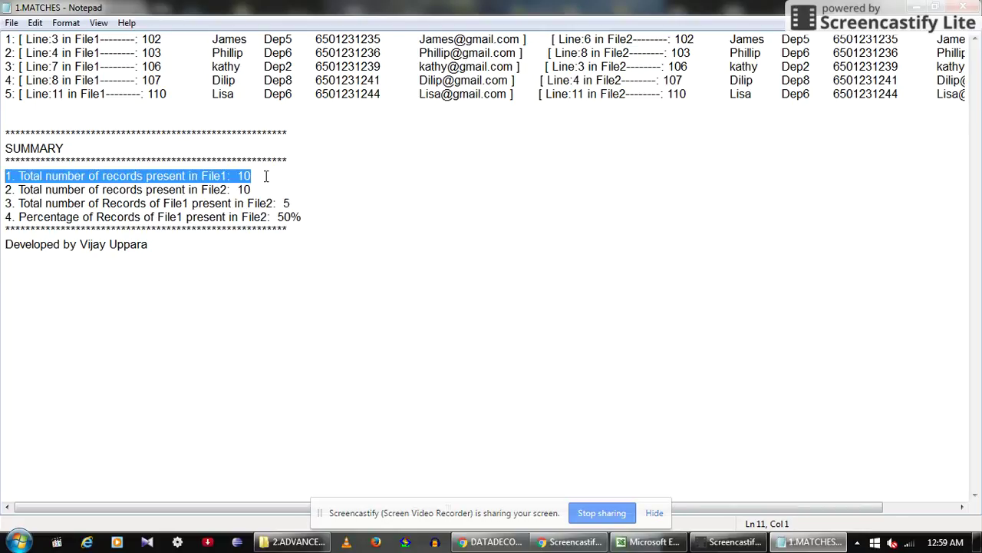
key("Down")
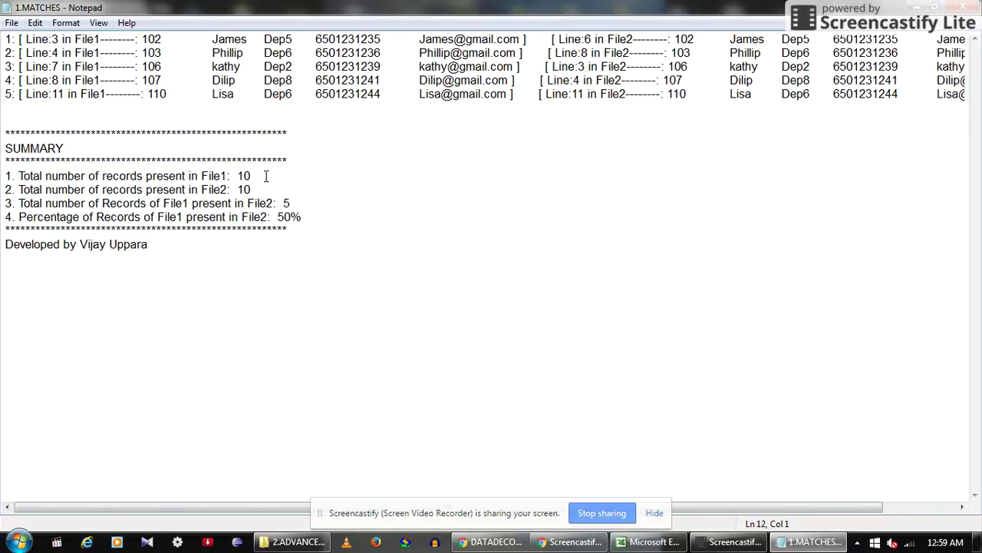
key("shift+End")
key("Down")
key("Home")
key("shift+End")
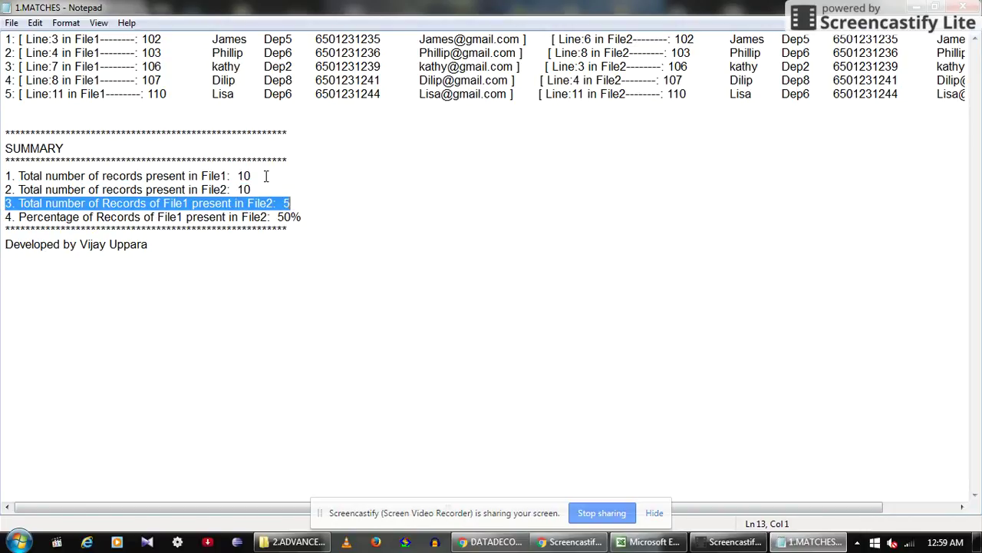
key("Down")
key("Home")
key("shift+End")
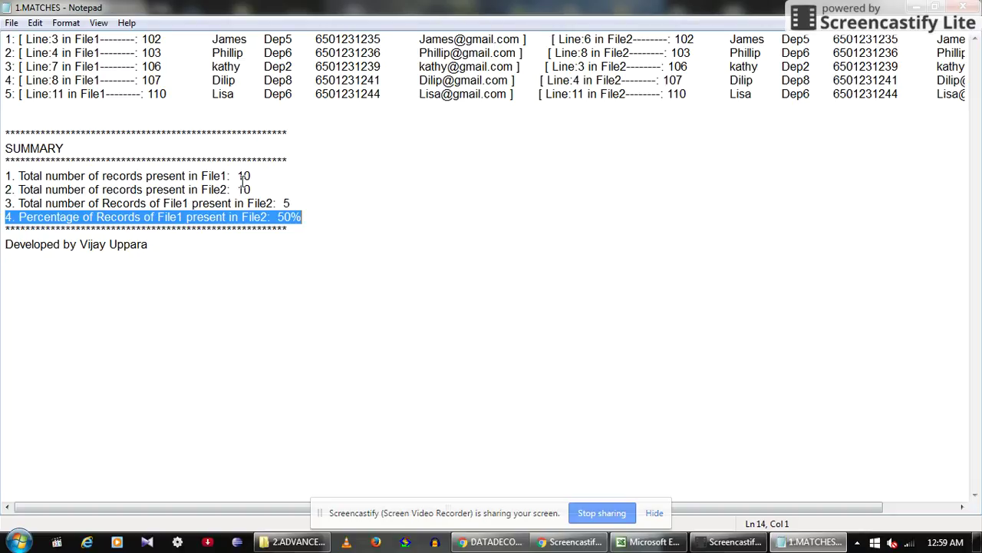
left_click(143, 38)
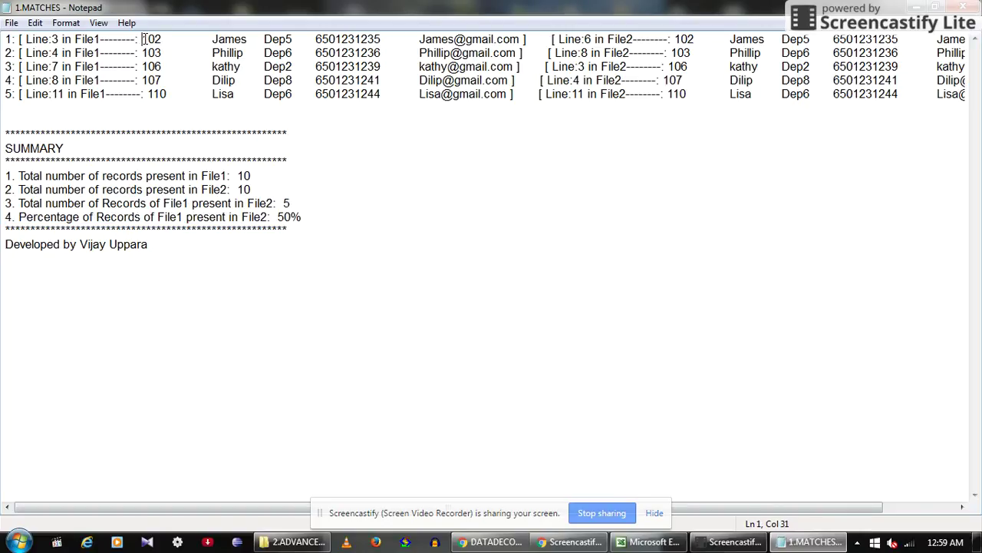
left_click(160, 38, "shift")
double_click(229, 39)
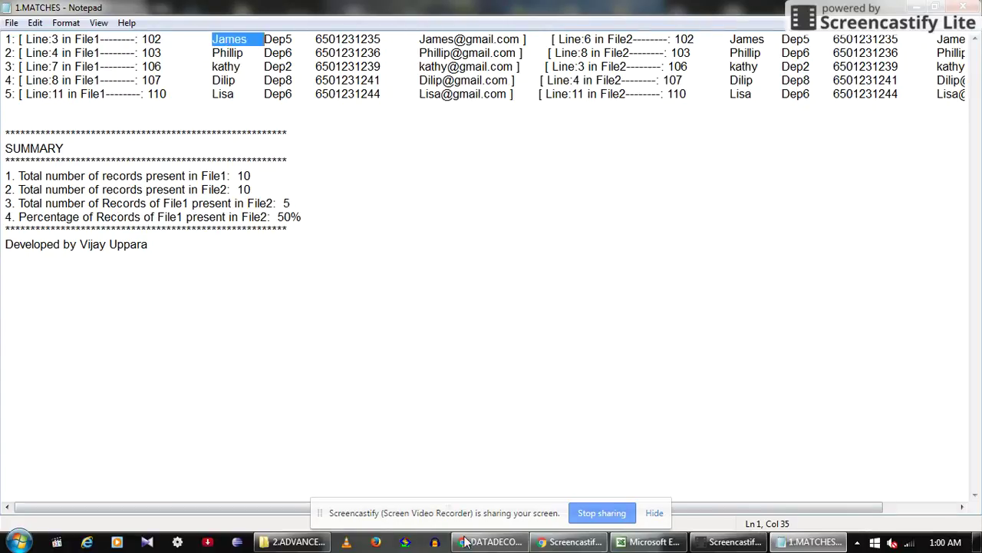
Step: Select employee 102's row in both tables (A3:E3 and G6:K6), then switch to the report folder
left_click(630, 542)
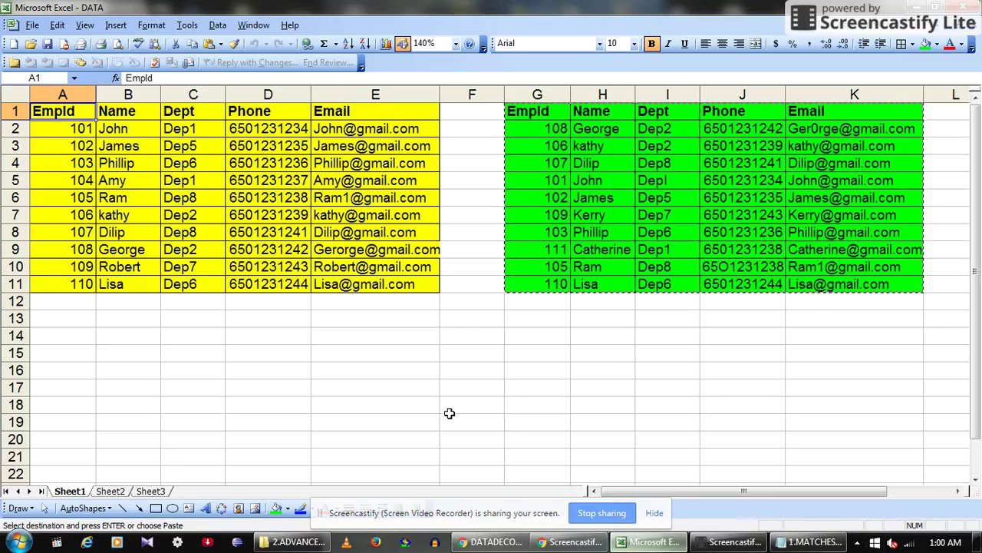
left_click(77, 145)
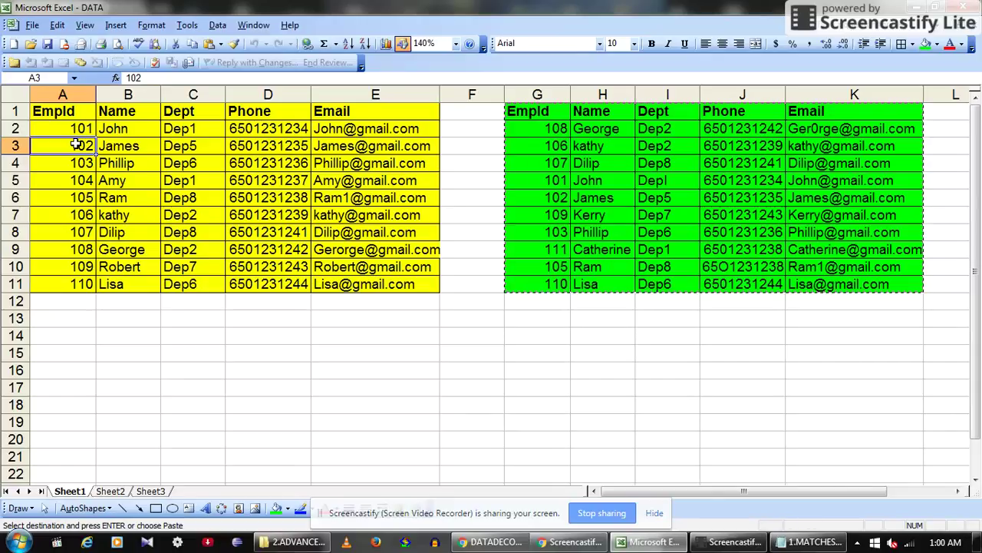
key("shift+Right")
key("shift+Right")
key("shift+Right")
key("shift+Right")
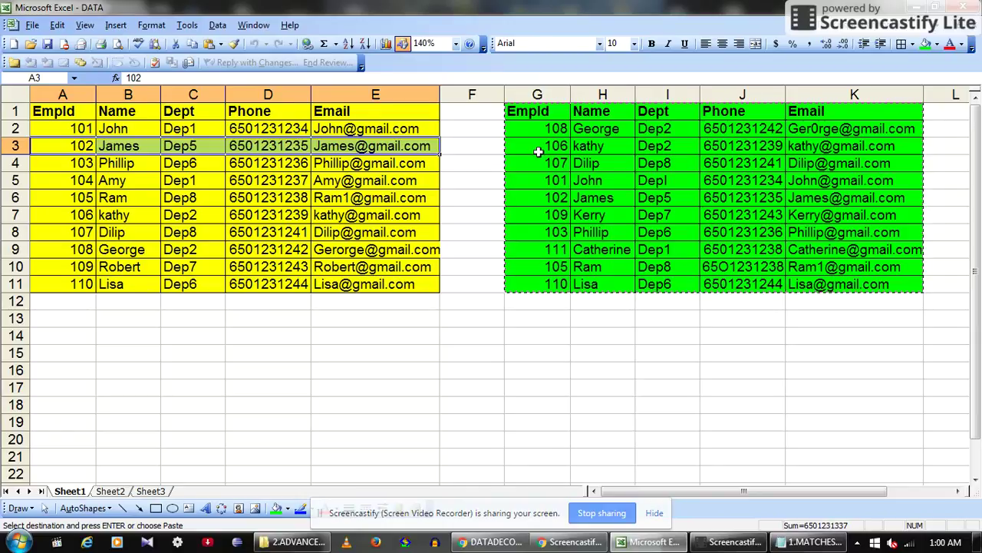
left_click(558, 198)
left_click(798, 199, "shift")
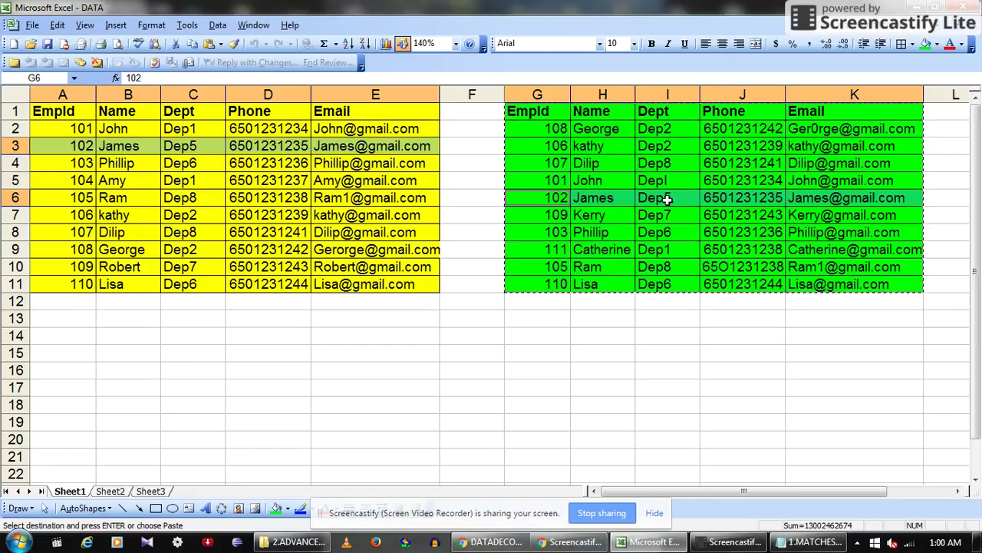
key("alt+Tab")
key("alt+Tab")
key("alt+Tab")
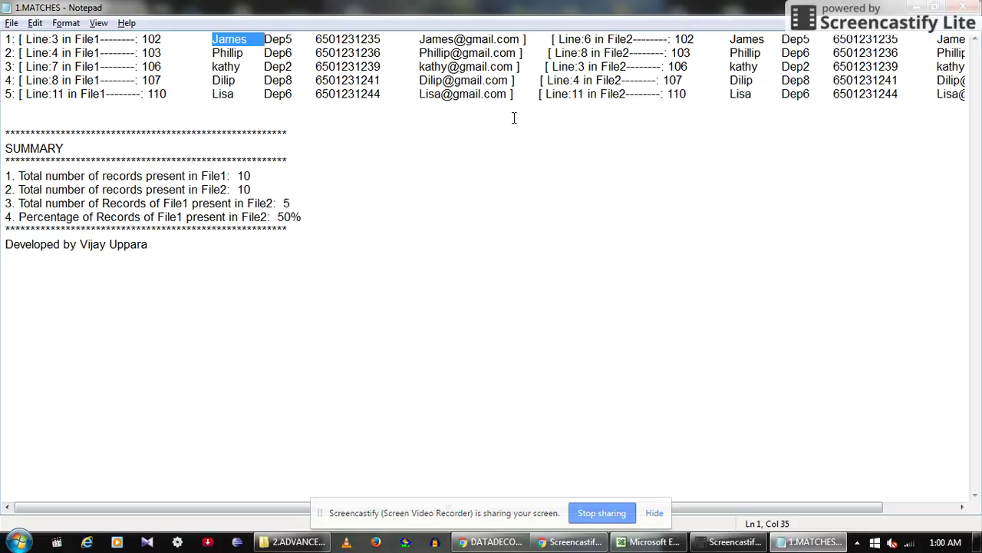
key("alt+Tab")
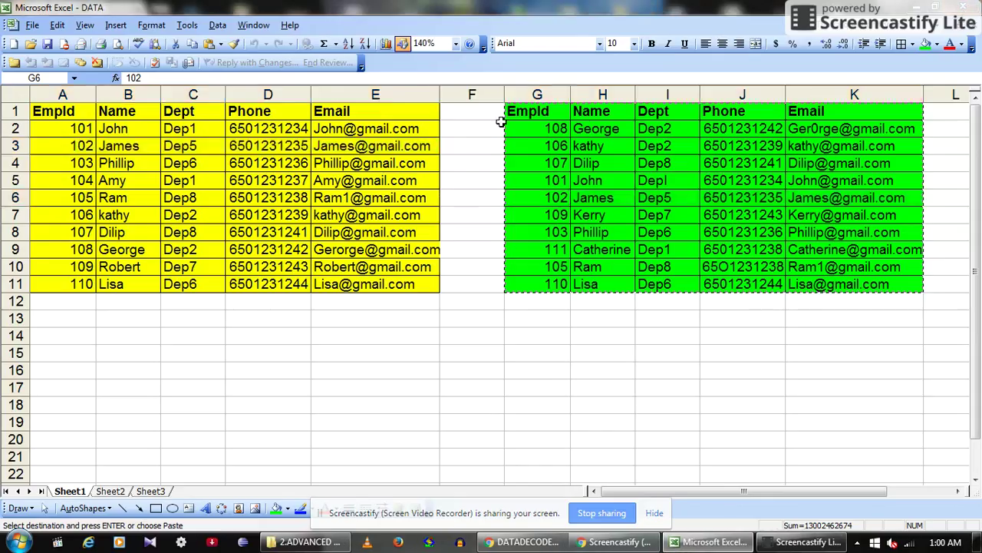
key("alt+Tab")
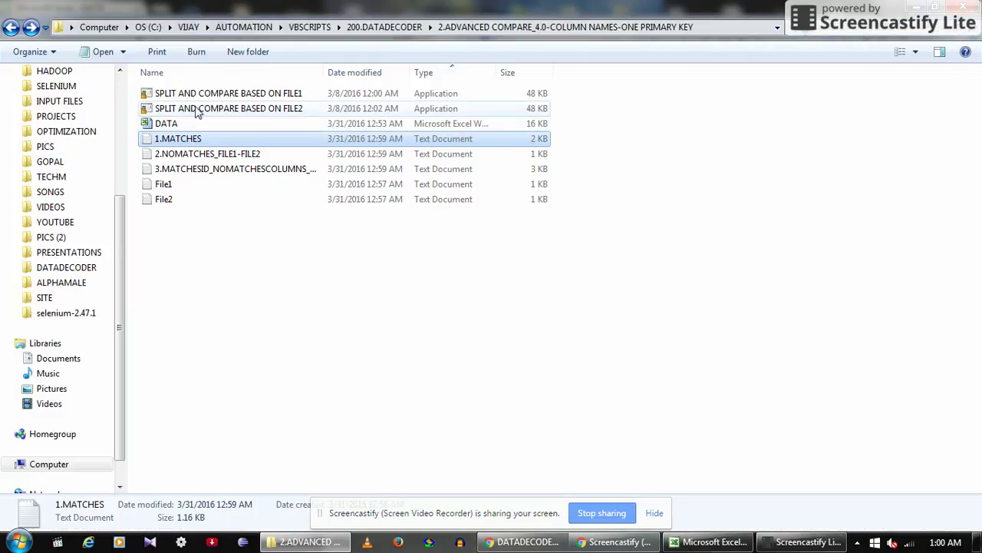
Step: Open the 2.NOMATCHES_FILE1-FILE2 report maximised, highlight unmatched EmpId 104, and return to Excel
double_click(172, 156)
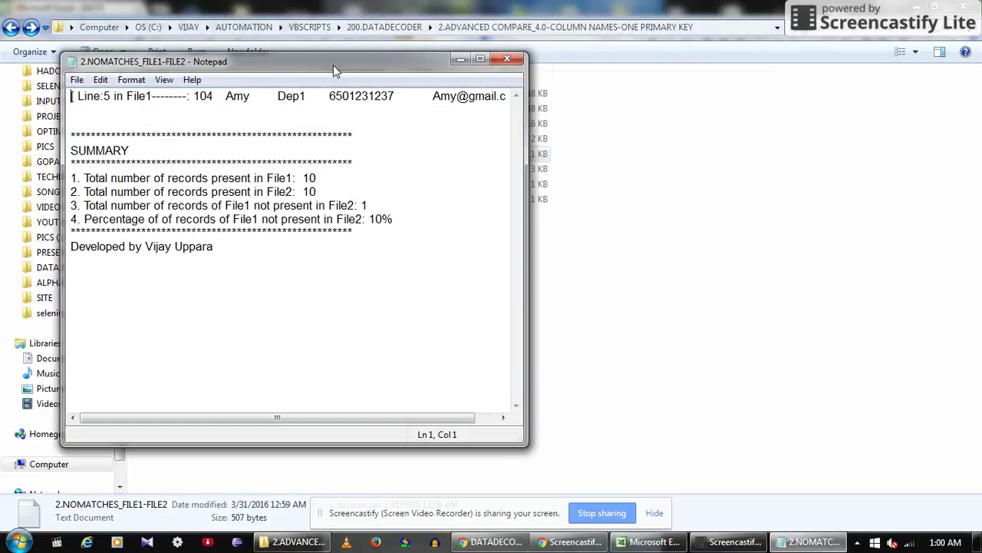
double_click(333, 65)
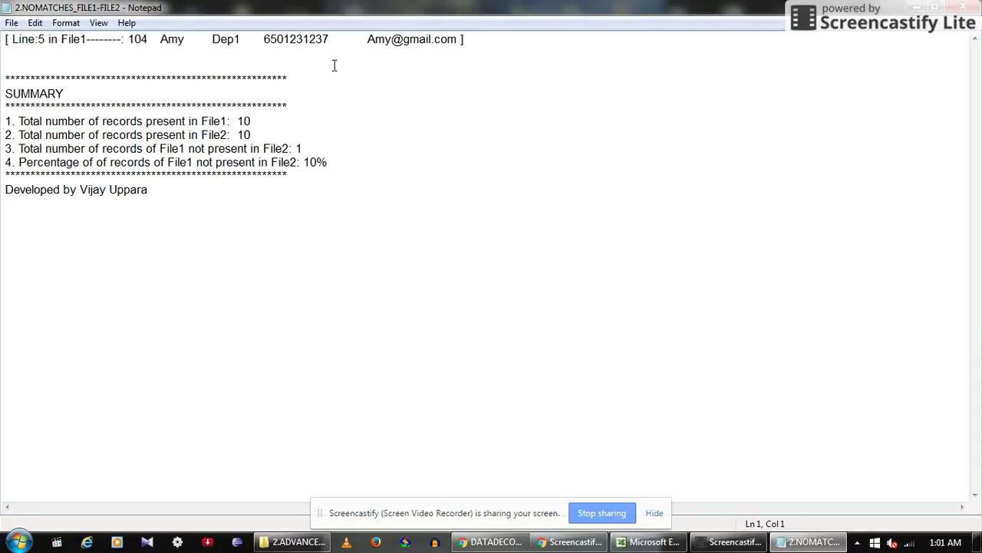
double_click(137, 40)
key("alt+Tab")
key("Tab")
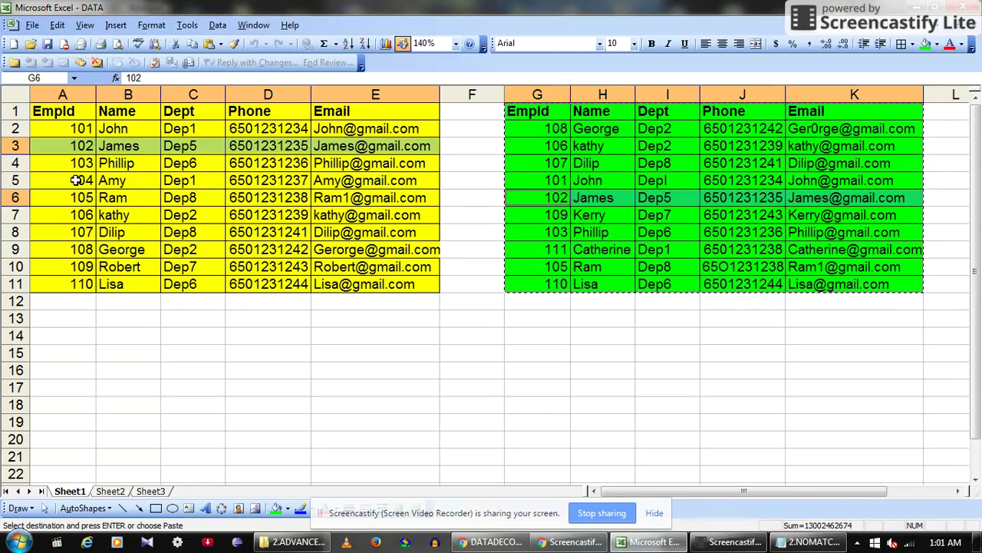
Step: Select File1's EmpId 104 at A5, then File2's EmpIds G2:G11 to confirm 104 is absent
left_click(77, 179)
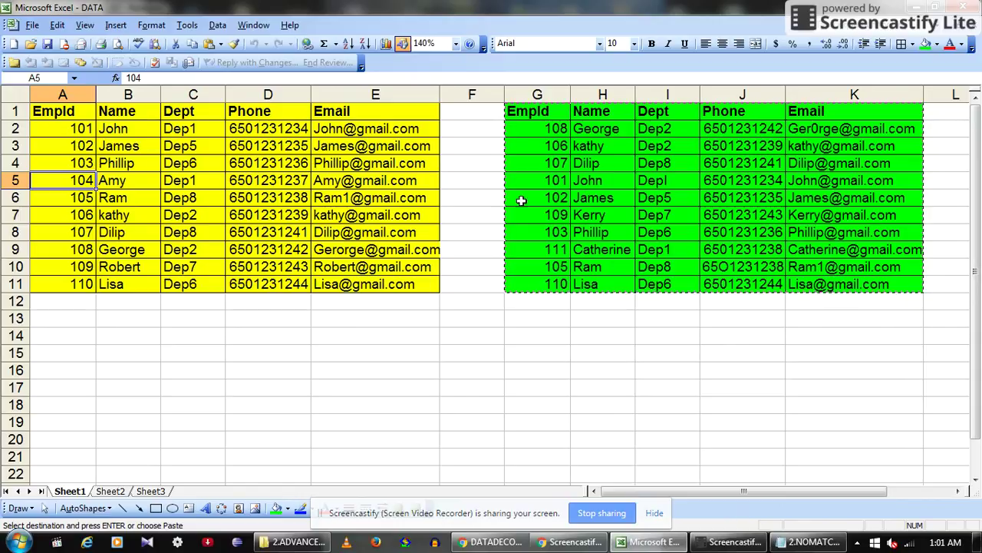
left_click(561, 125)
key("shift+Down")
key("shift+Down")
key("shift+Down")
key("shift+Down")
key("shift+Down")
key("shift+Down")
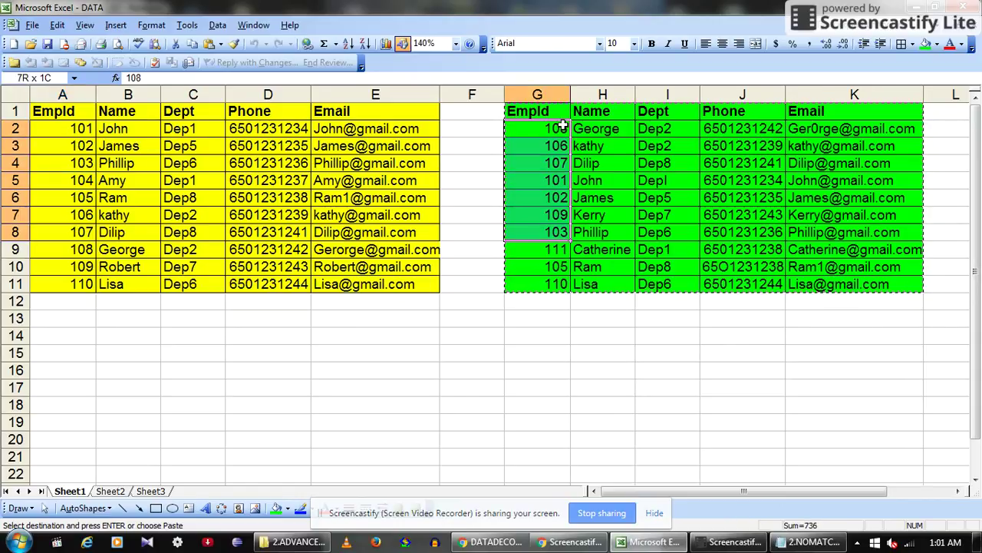
key("shift+Down")
key("shift+Down")
key("shift+Down")
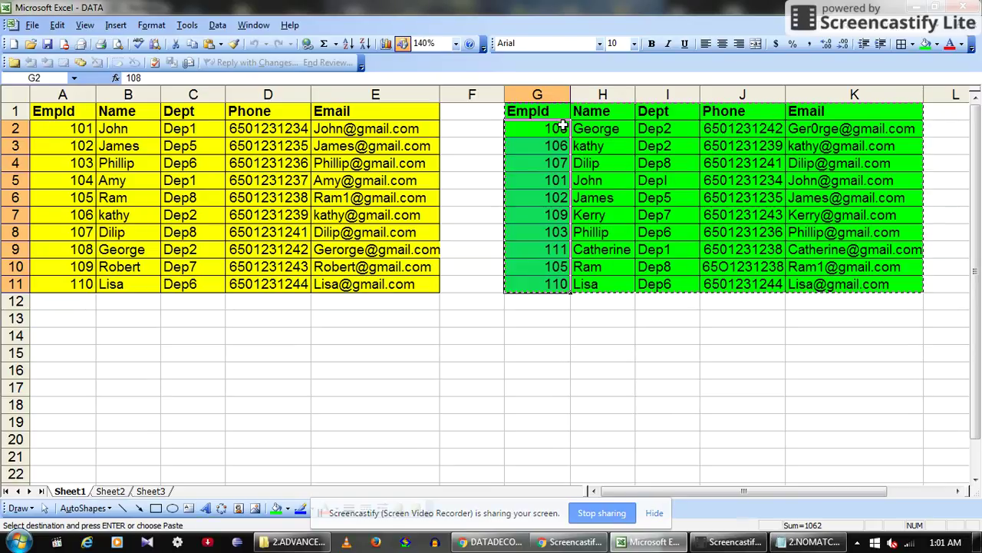
key("alt+Tab")
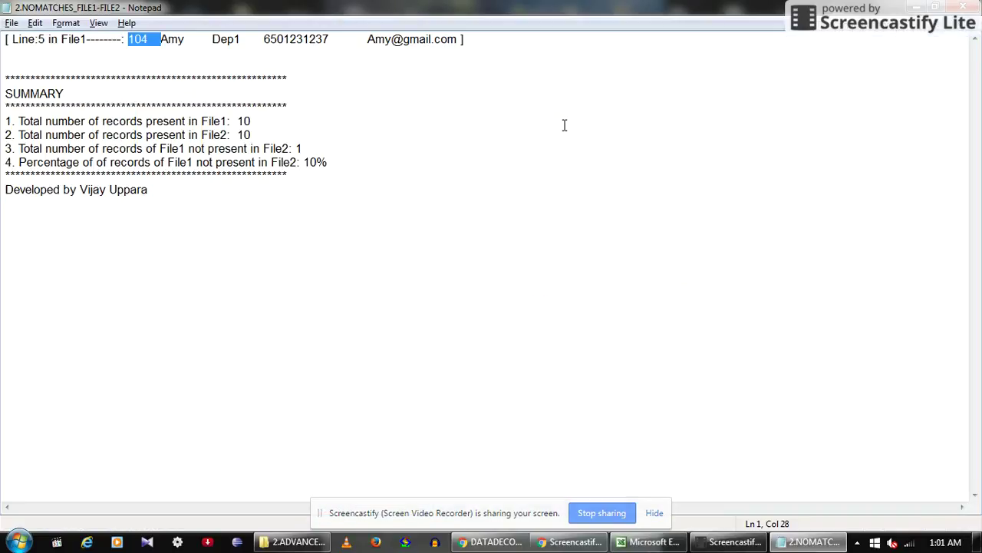
left_click(332, 147)
key("shift+Home")
key("Down")
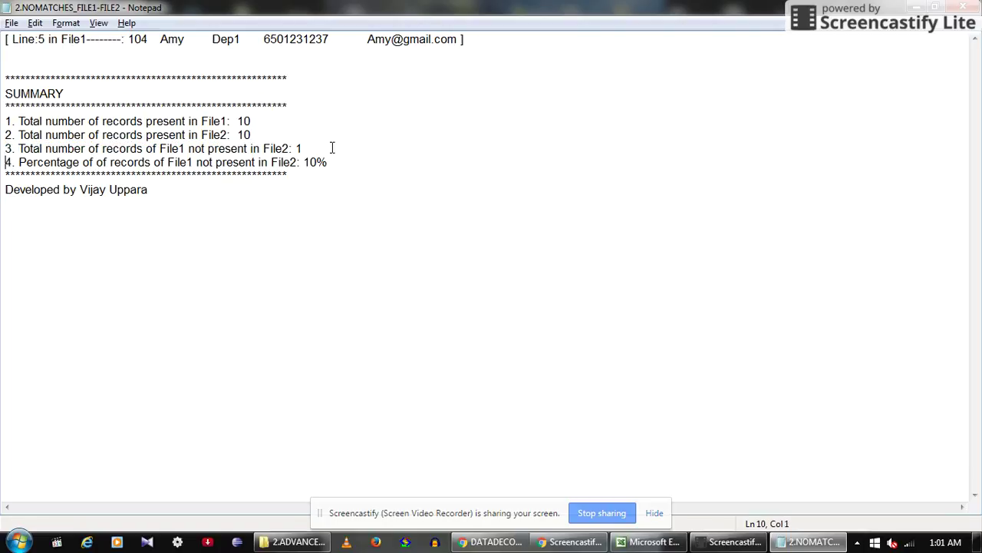
key("Up")
key("Down")
key("shift+End")
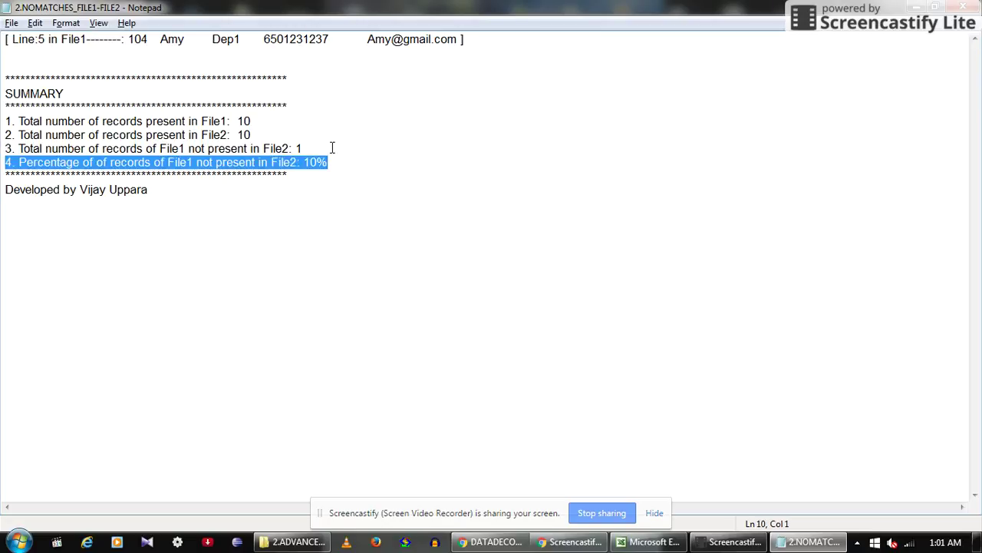